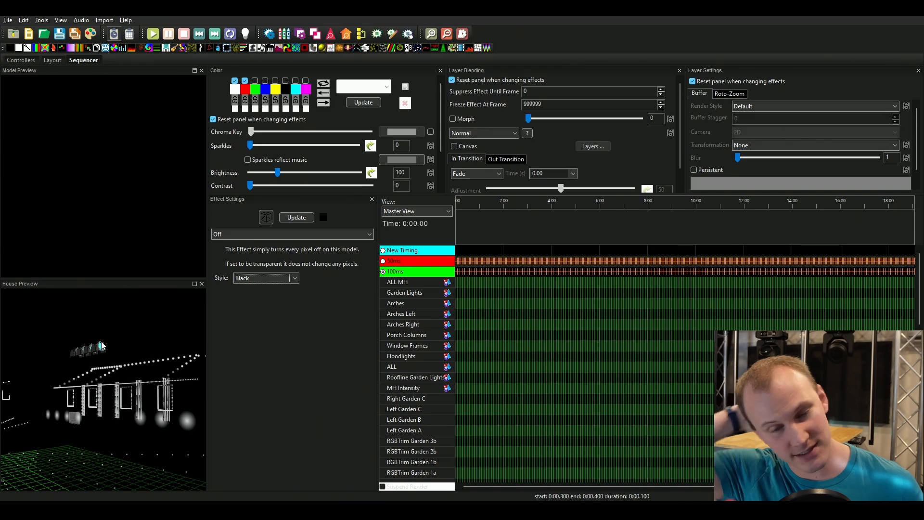
{"action": "scroll", "coordinate": [102, 345], "scroll_direction": "up", "scroll_amount": 1}
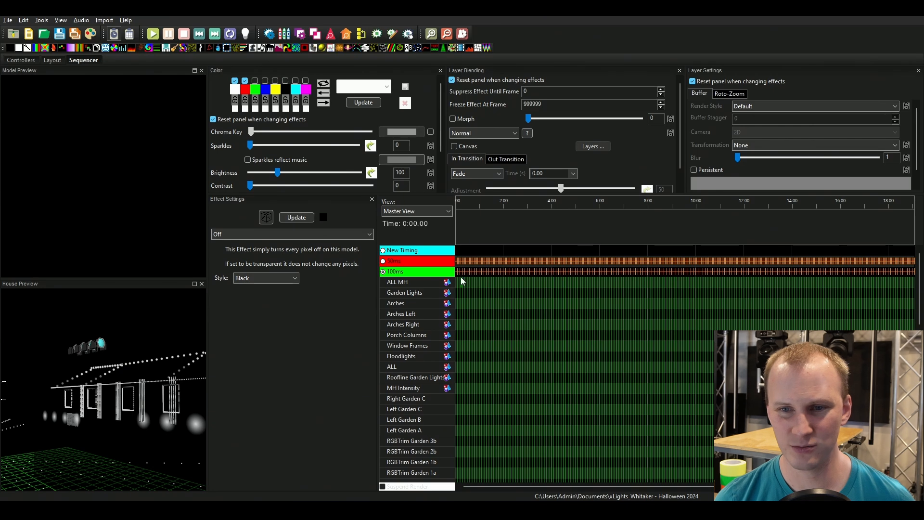
- Add a Moving Head effect on the ALL MH row at 0 s, stretched to about 4 s
{"action": "left_click_drag", "start_coordinate": [260, 48], "coordinate": [466, 286]}
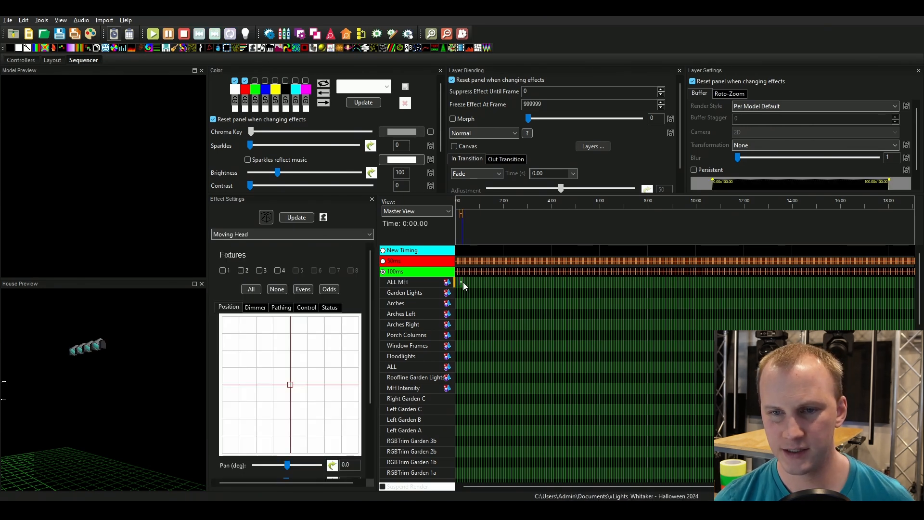
{"action": "left_click_drag", "start_coordinate": [463, 282], "coordinate": [556, 285]}
{"action": "left_click", "coordinate": [481, 282]}
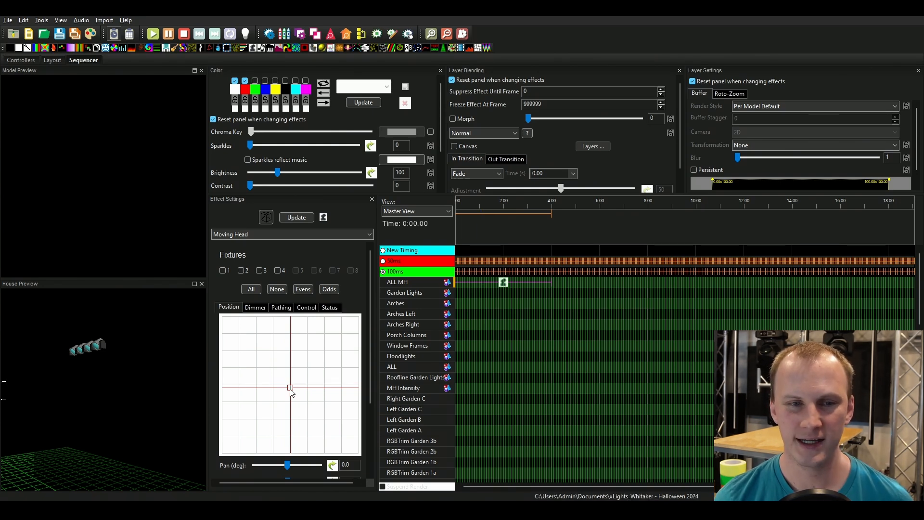
- Nudge the heads' aim slightly downward and include all four fixtures
{"action": "mouse_move", "coordinate": [290, 385]}
{"action": "left_mouse_down"}
{"action": "mouse_move", "coordinate": [290, 402]}
{"action": "mouse_move", "coordinate": [291, 390]}
{"action": "left_mouse_up"}
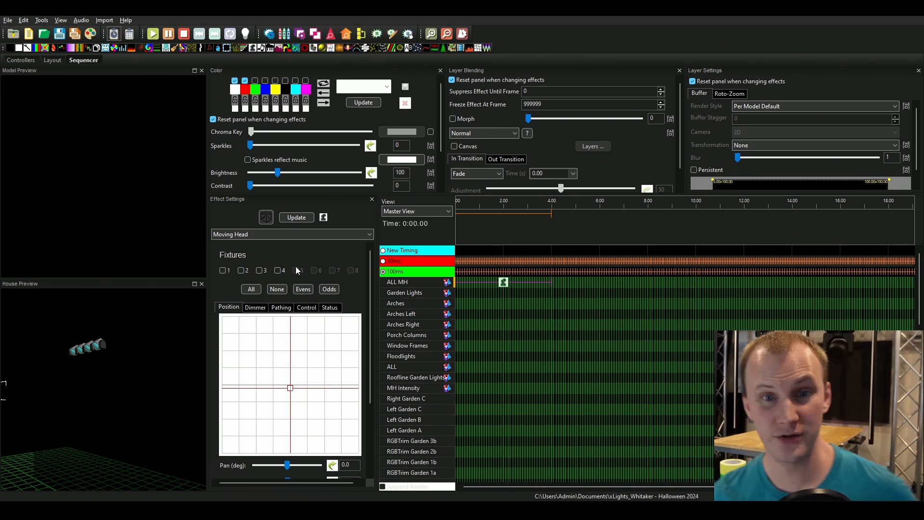
{"action": "left_click", "coordinate": [250, 289]}
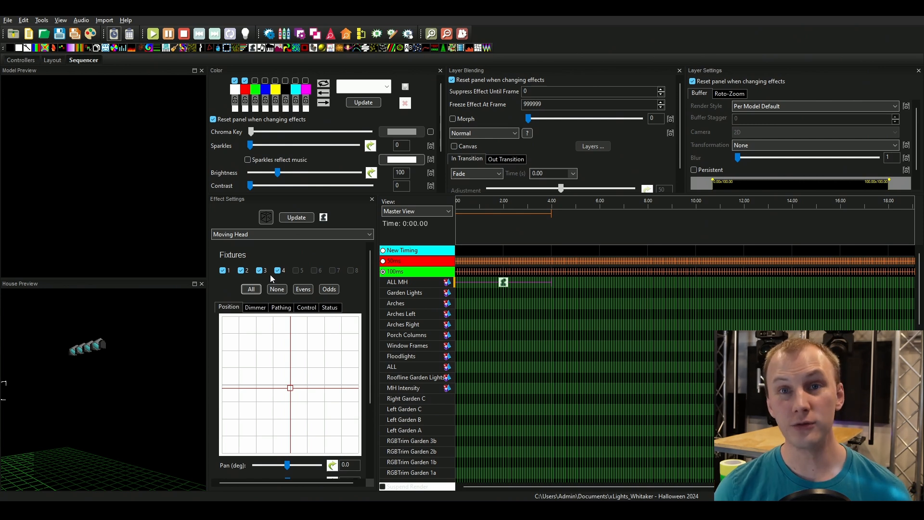
- Confirm in Layout that Dominar X 1, 3 and 4 use fixtures MH1, MH3 and MH4
{"action": "left_click", "coordinate": [52, 60]}
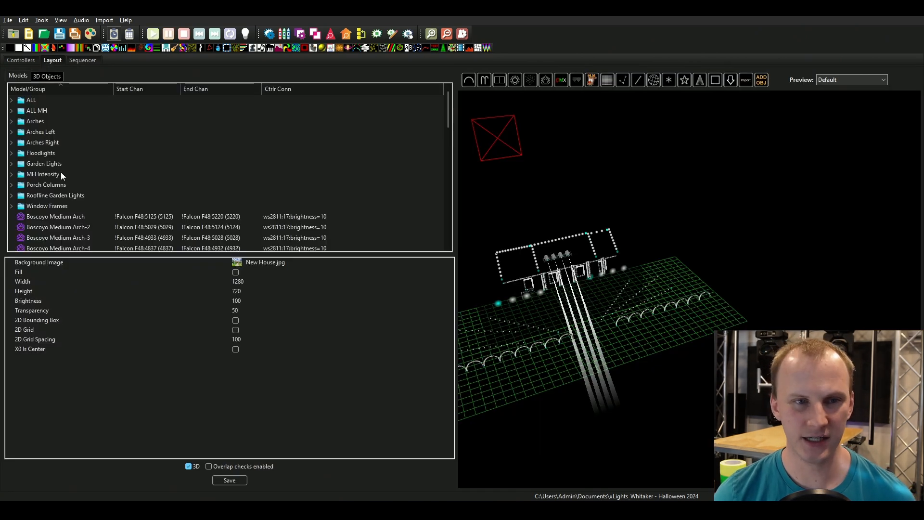
{"action": "scroll", "coordinate": [61, 172], "scroll_direction": "down", "scroll_amount": 5}
{"action": "left_click", "coordinate": [43, 99]}
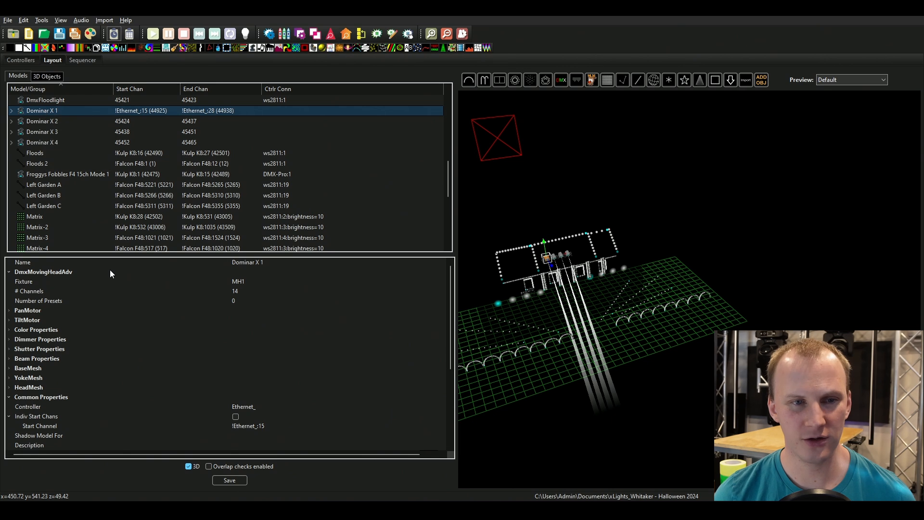
{"action": "left_click", "coordinate": [51, 122]}
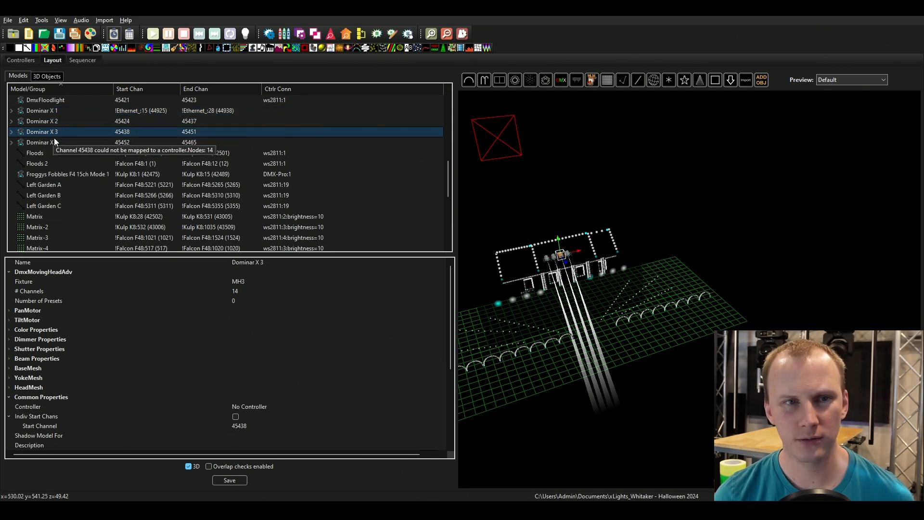
{"action": "left_click", "coordinate": [54, 141]}
{"action": "left_click", "coordinate": [253, 282]}
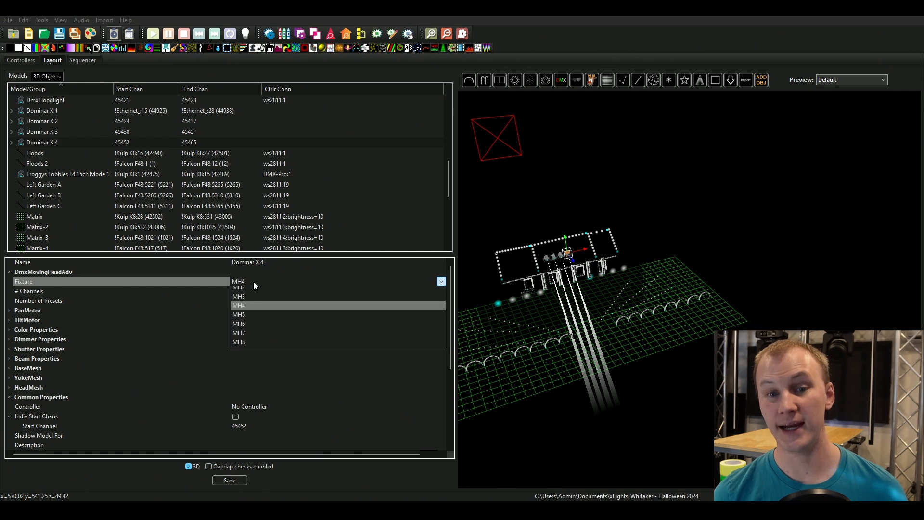
{"action": "left_click", "coordinate": [254, 282]}
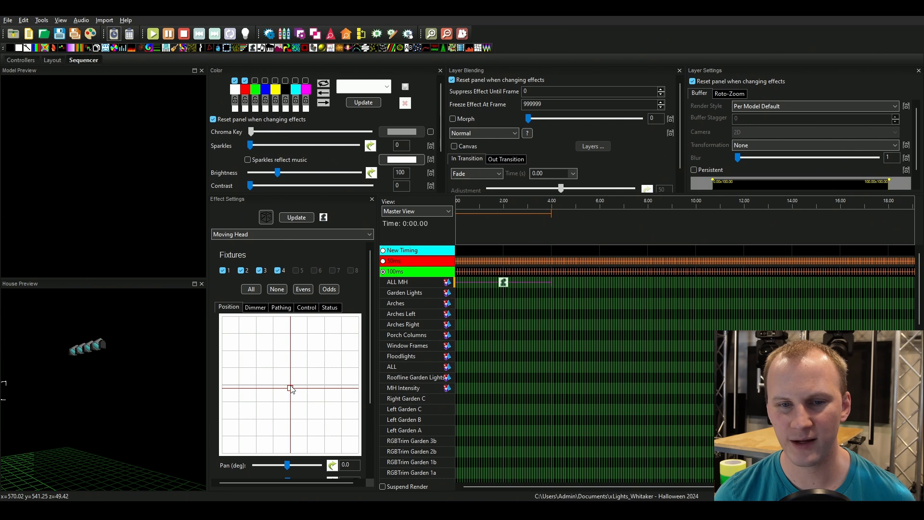
- Swing the position crosshair around and leave the heads at pan -90°, tilt 90°
{"action": "left_click_drag", "start_coordinate": [290, 388], "coordinate": [311, 395]}
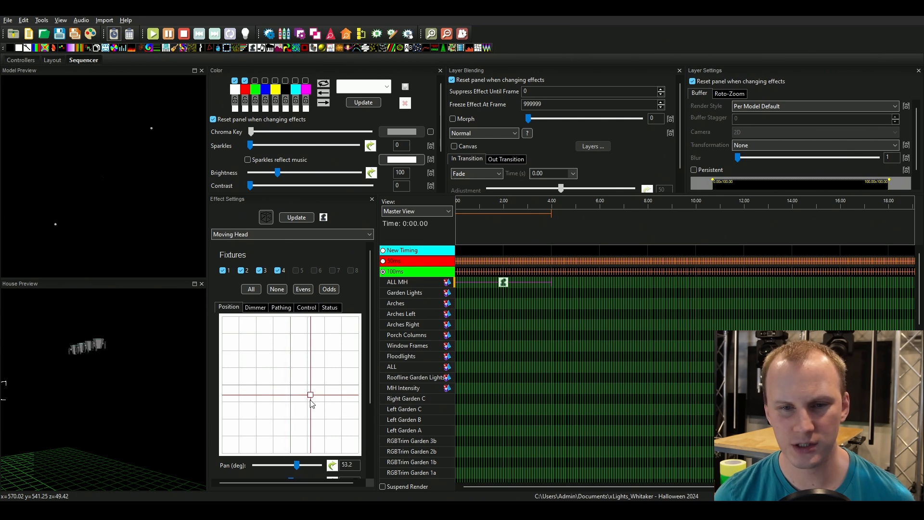
{"action": "left_click_drag", "start_coordinate": [312, 403], "coordinate": [294, 408]}
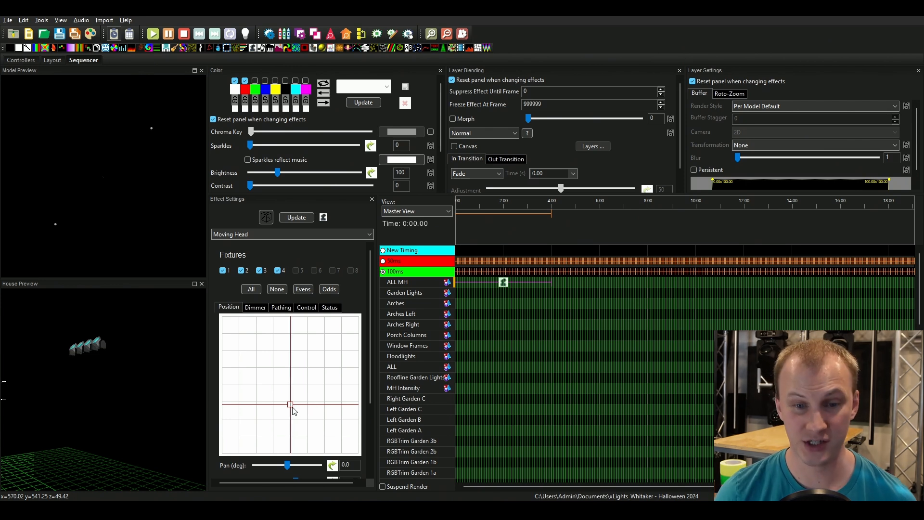
{"action": "mouse_move", "coordinate": [295, 407]}
{"action": "left_mouse_down"}
{"action": "mouse_move", "coordinate": [292, 418]}
{"action": "mouse_move", "coordinate": [289, 364]}
{"action": "mouse_move", "coordinate": [303, 407]}
{"action": "mouse_move", "coordinate": [289, 407]}
{"action": "mouse_move", "coordinate": [293, 394]}
{"action": "left_mouse_up"}
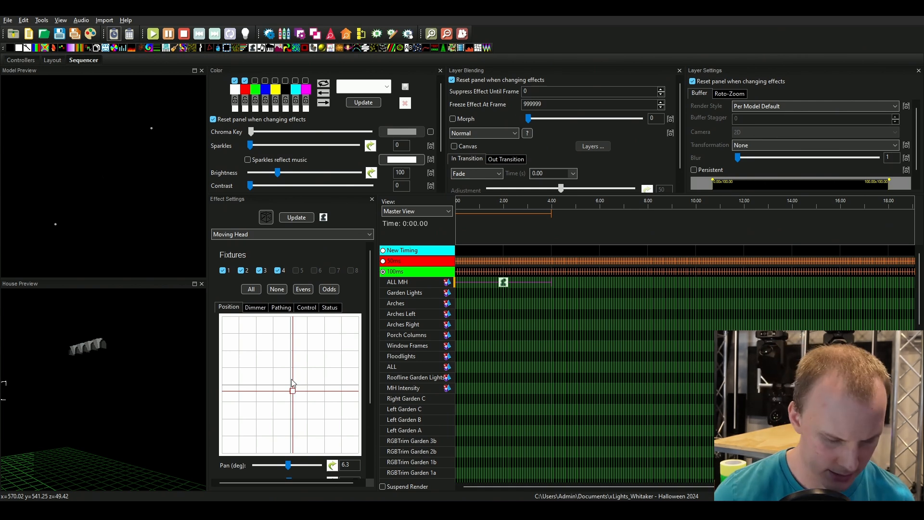
{"action": "left_click_drag", "start_coordinate": [293, 389], "coordinate": [291, 441]}
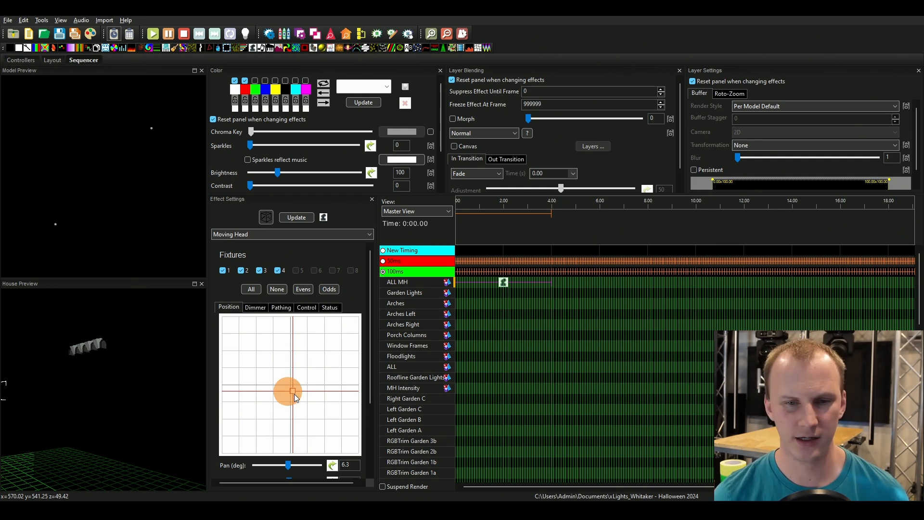
{"action": "left_click_drag", "start_coordinate": [292, 392], "coordinate": [255, 417]}
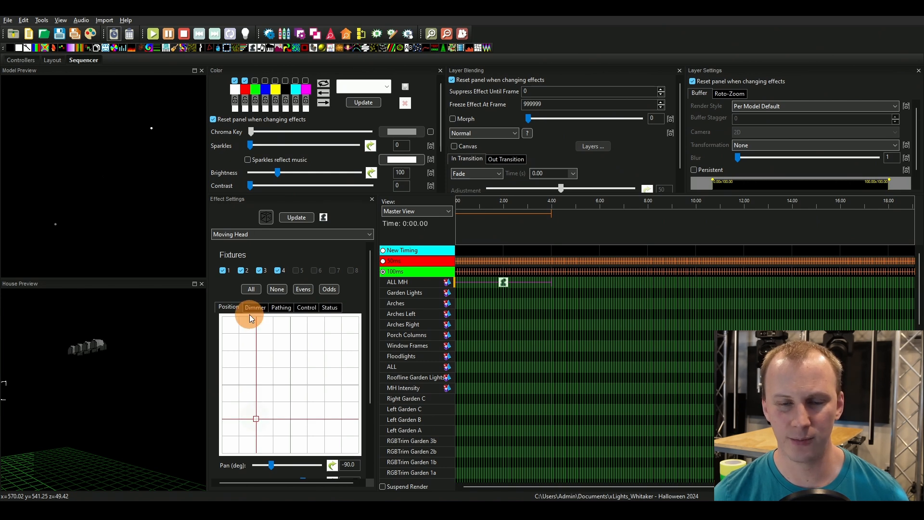
{"action": "scroll", "coordinate": [249, 314], "scroll_direction": "down", "scroll_amount": 2}
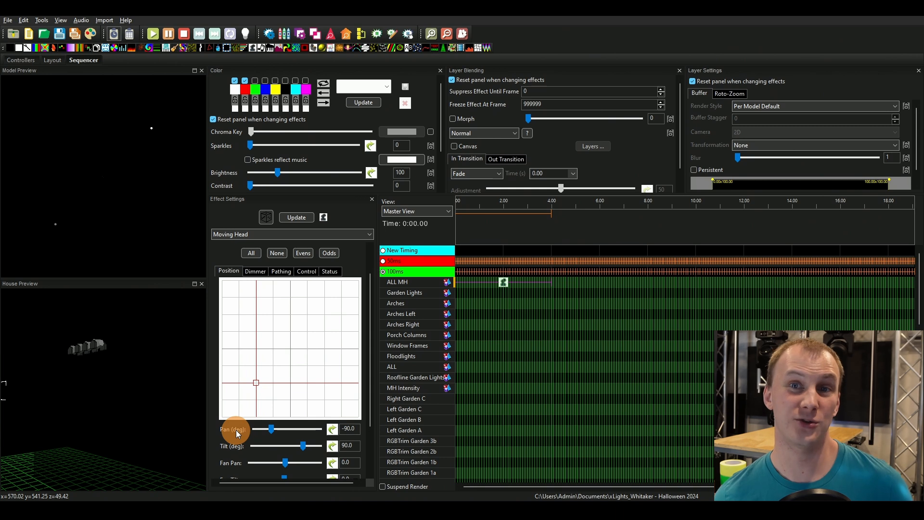
- Raise the pan through about -54° and recentre it at 0° with tilt 90°
{"action": "mouse_move", "coordinate": [271, 429]}
{"action": "left_mouse_down"}
{"action": "mouse_move", "coordinate": [278, 431]}
{"action": "mouse_move", "coordinate": [261, 430]}
{"action": "mouse_move", "coordinate": [302, 430]}
{"action": "mouse_move", "coordinate": [276, 438]}
{"action": "left_mouse_up"}
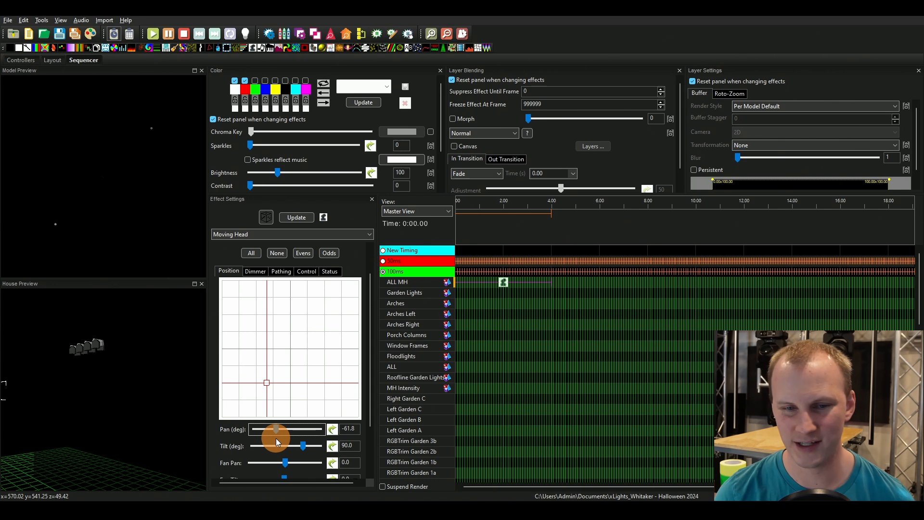
{"action": "left_click", "coordinate": [292, 378]}
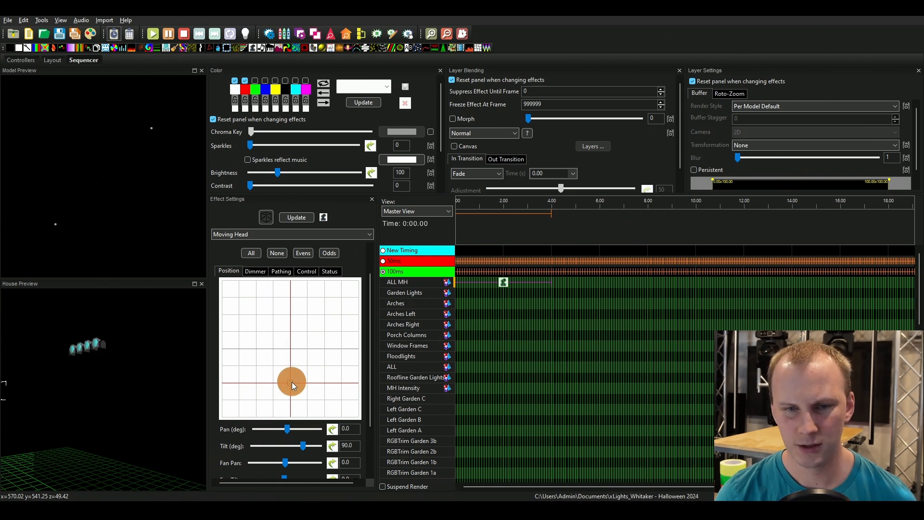
{"action": "left_click_drag", "start_coordinate": [291, 382], "coordinate": [292, 382]}
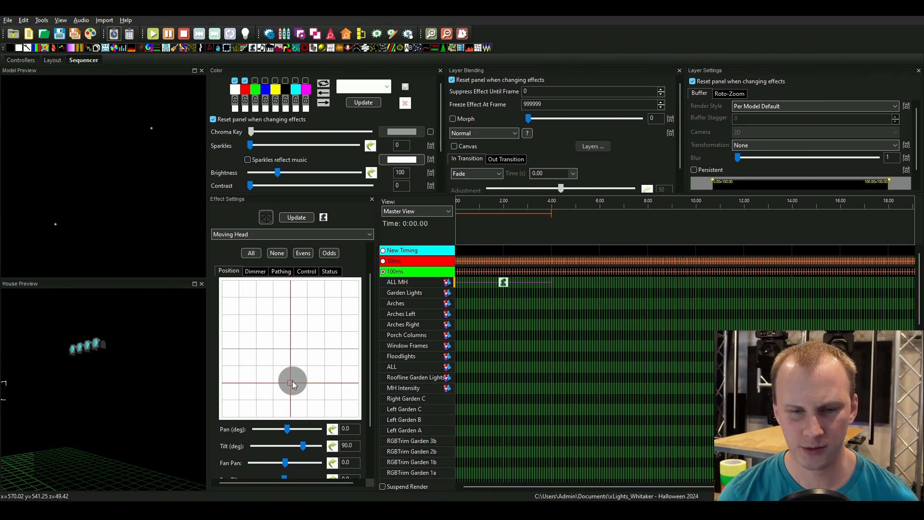
{"action": "scroll", "coordinate": [244, 436], "scroll_direction": "down", "scroll_amount": 1}
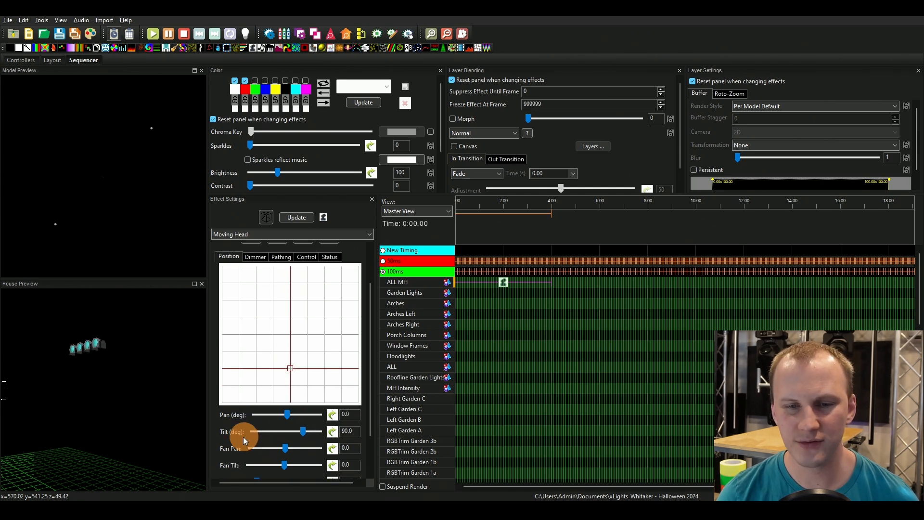
- Try a Fan Pan spread, then set Fan Pan back to 0
{"action": "left_click_drag", "start_coordinate": [284, 448], "coordinate": [286, 450]}
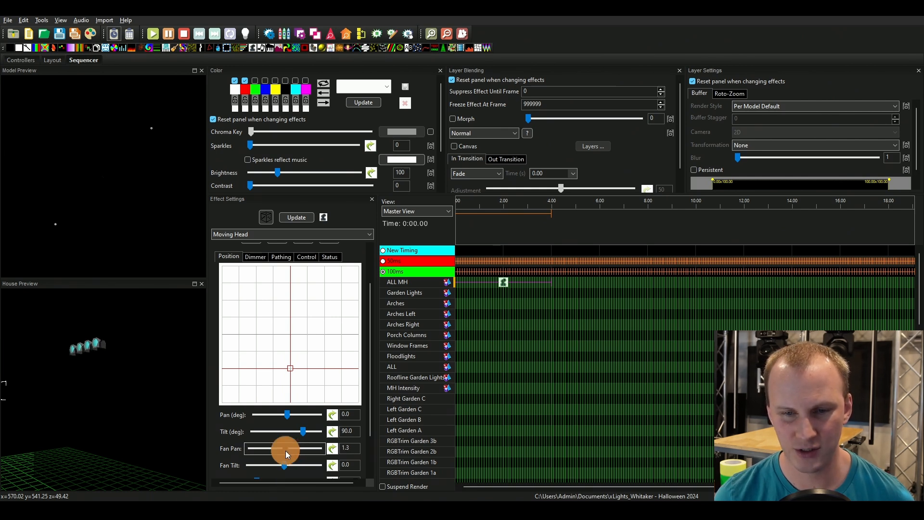
{"action": "left_click", "coordinate": [346, 447]}
{"action": "type", "text": "0"}
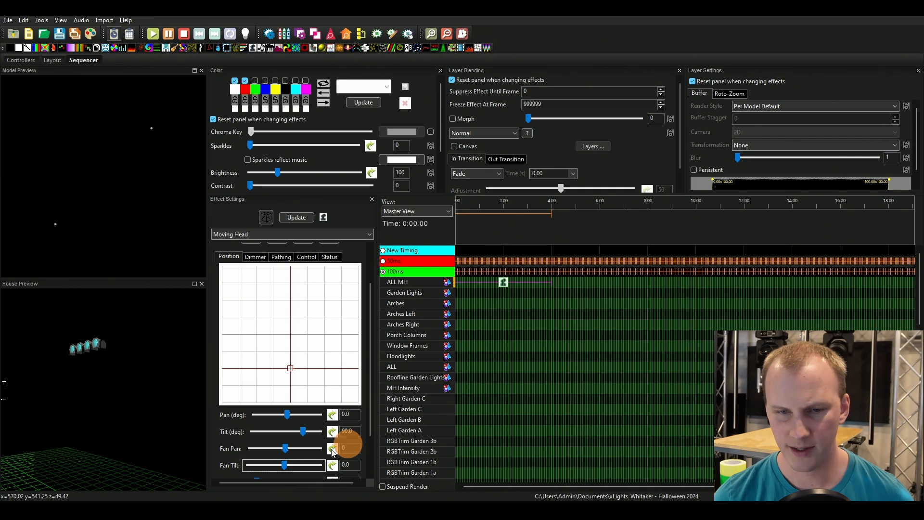
{"action": "left_click", "coordinate": [255, 257]}
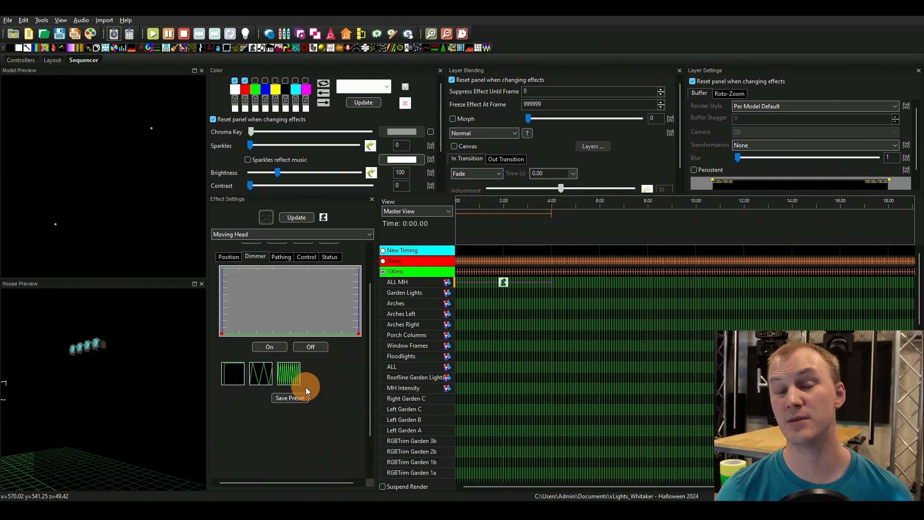
- Try a zigzag dimmer curve and the fully-on setting on the Dimmer tab
{"action": "left_click", "coordinate": [229, 257]}
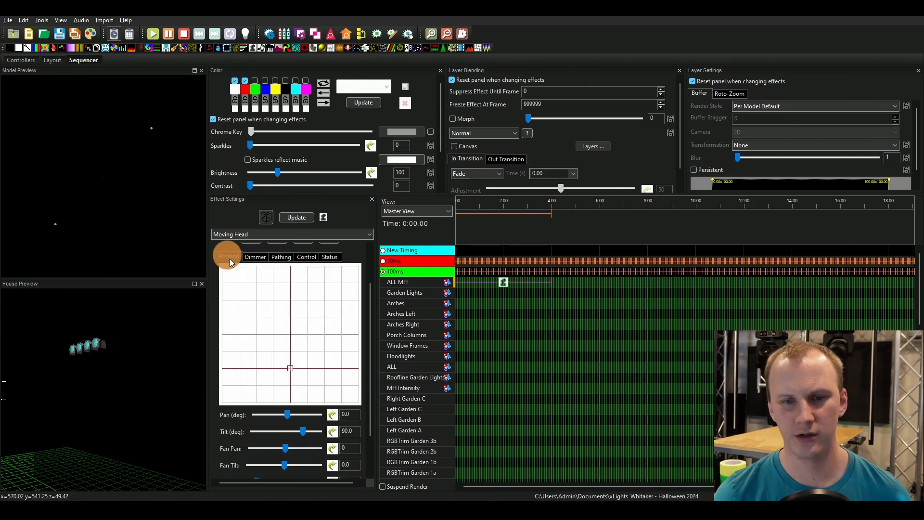
{"action": "scroll", "coordinate": [224, 431], "scroll_direction": "down", "scroll_amount": 3}
{"action": "scroll", "coordinate": [224, 432], "scroll_direction": "down", "scroll_amount": 3}
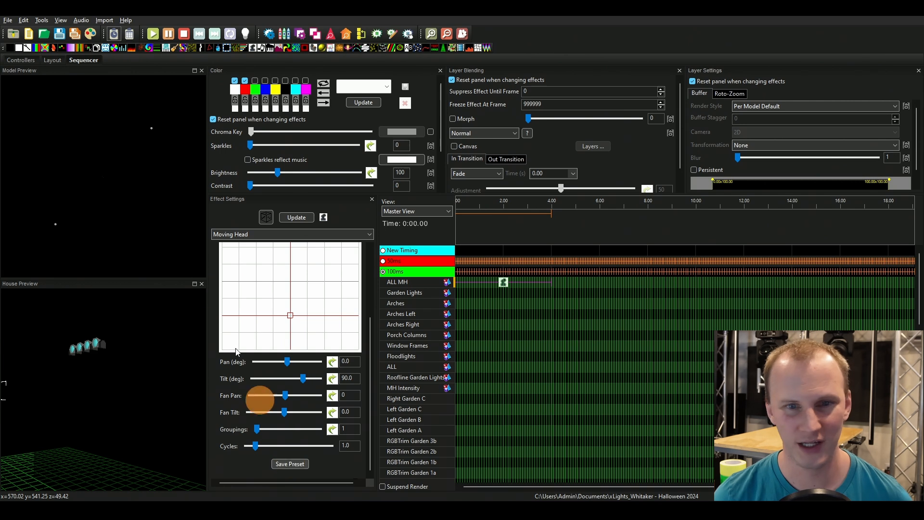
{"action": "scroll", "coordinate": [241, 255], "scroll_direction": "up", "scroll_amount": 5}
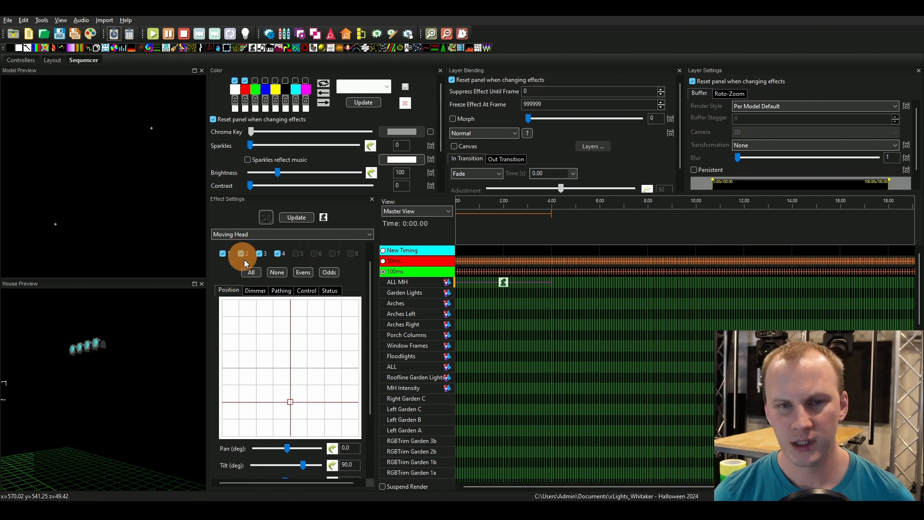
{"action": "left_click", "coordinate": [255, 290]}
{"action": "left_click", "coordinate": [260, 402]}
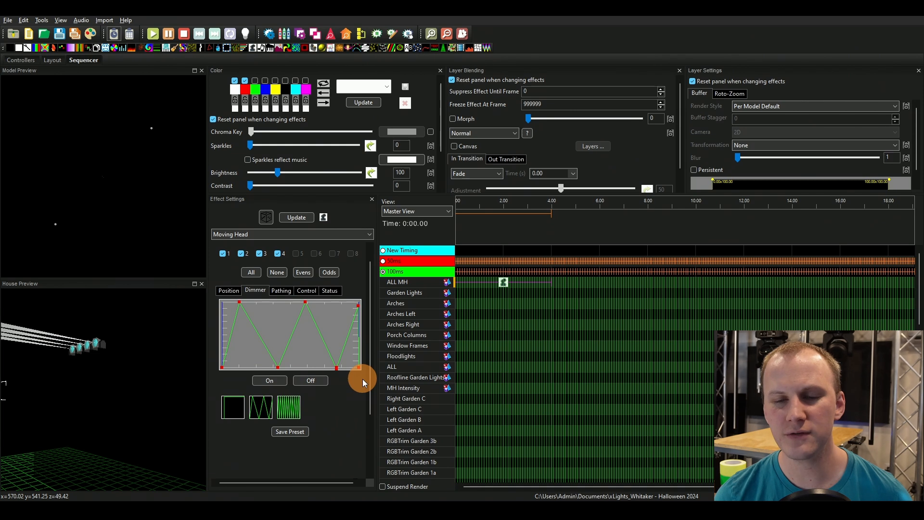
{"action": "left_click", "coordinate": [270, 380]}
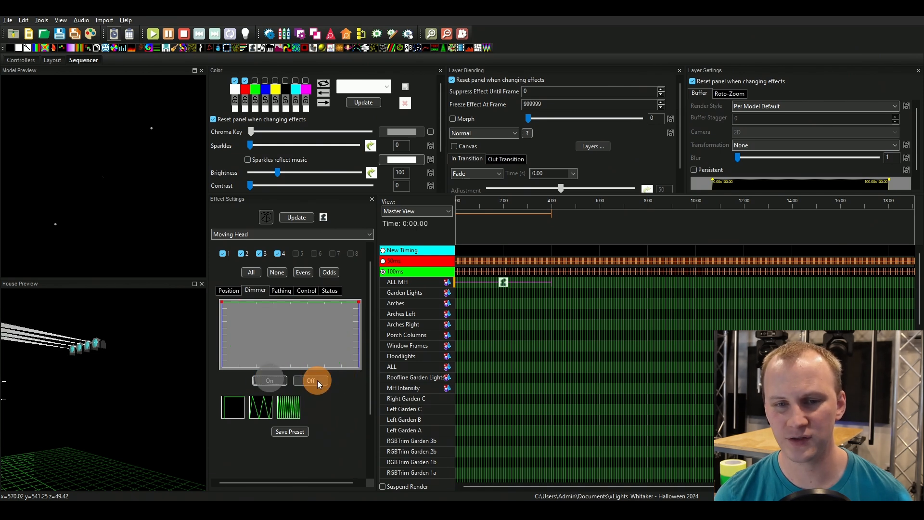
{"action": "left_click", "coordinate": [316, 381]}
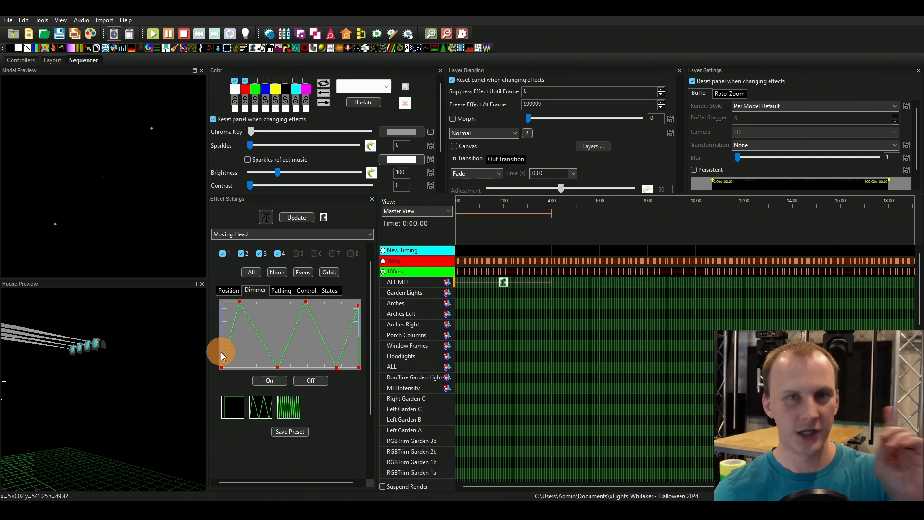
- Set the dimmer fully off, flattening the curve, and switch to Layout
{"action": "left_click", "coordinate": [310, 380]}
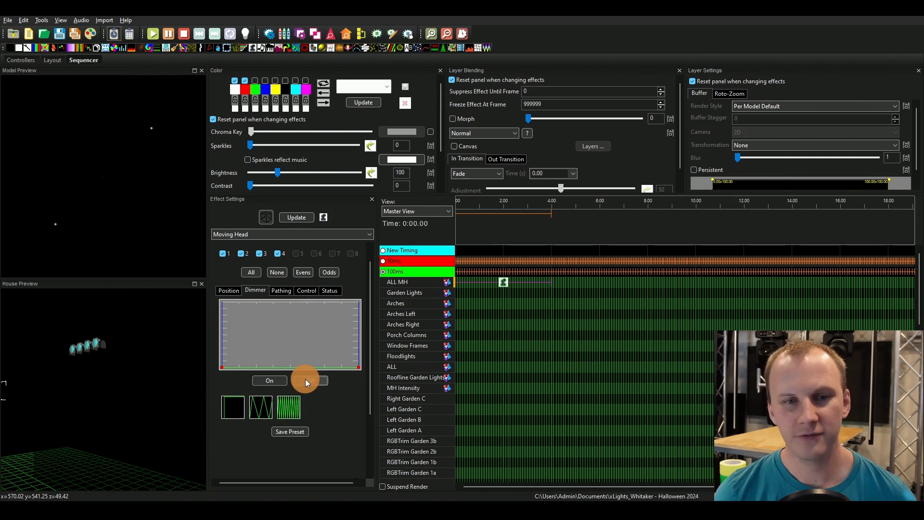
{"action": "left_click", "coordinate": [54, 61]}
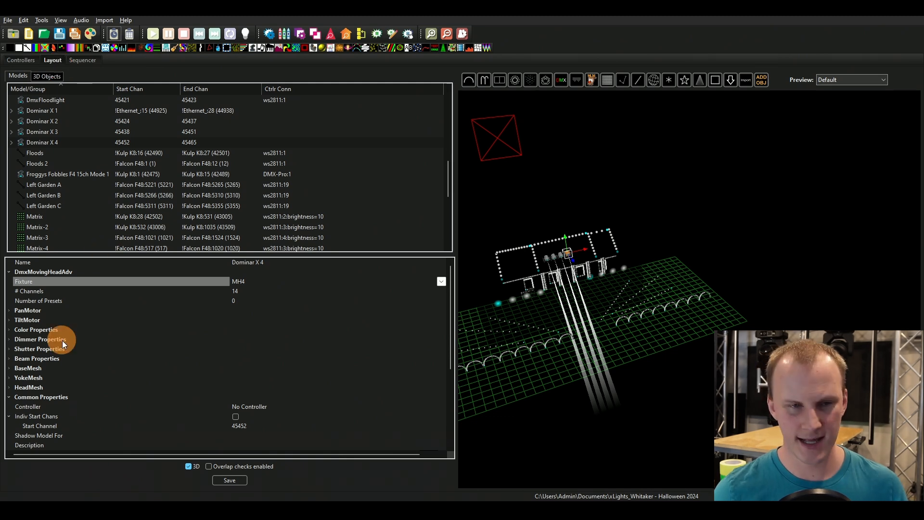
- Inspect Dominar X 4's dimmer, shutter and colour-wheel channel properties
{"action": "left_click", "coordinate": [13, 338]}
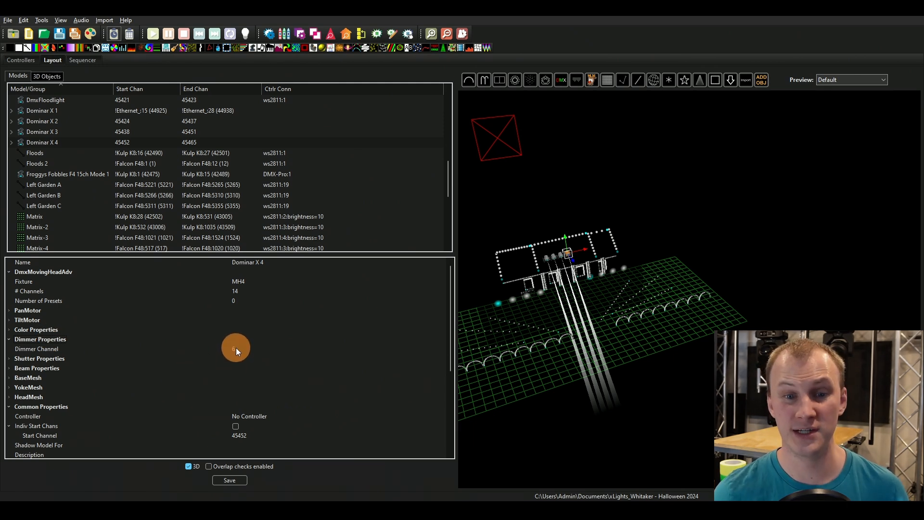
{"action": "type", "text": "6"}
{"action": "left_click", "coordinate": [8, 359]}
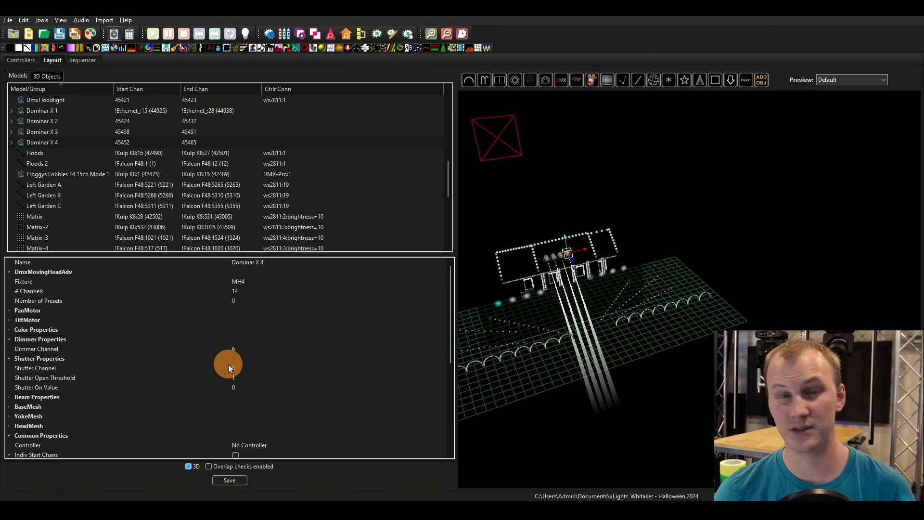
{"action": "left_click", "coordinate": [13, 359]}
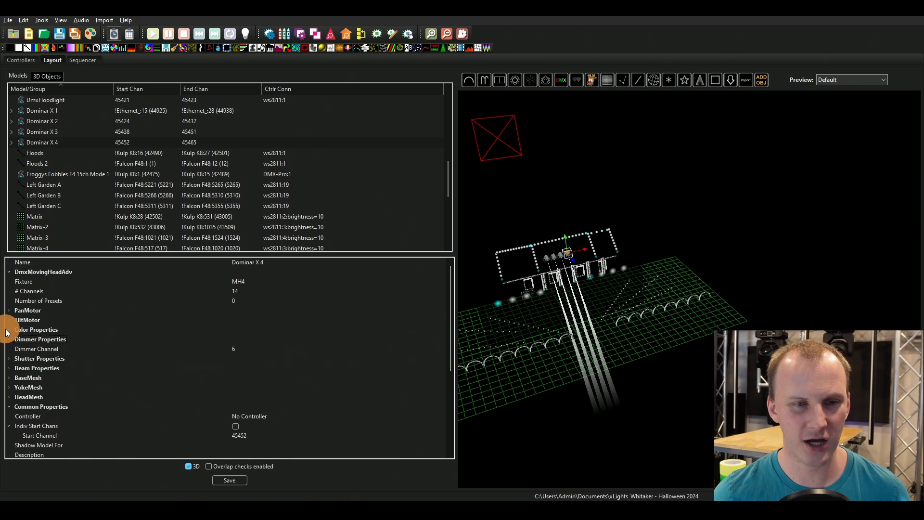
{"action": "left_click", "coordinate": [7, 330]}
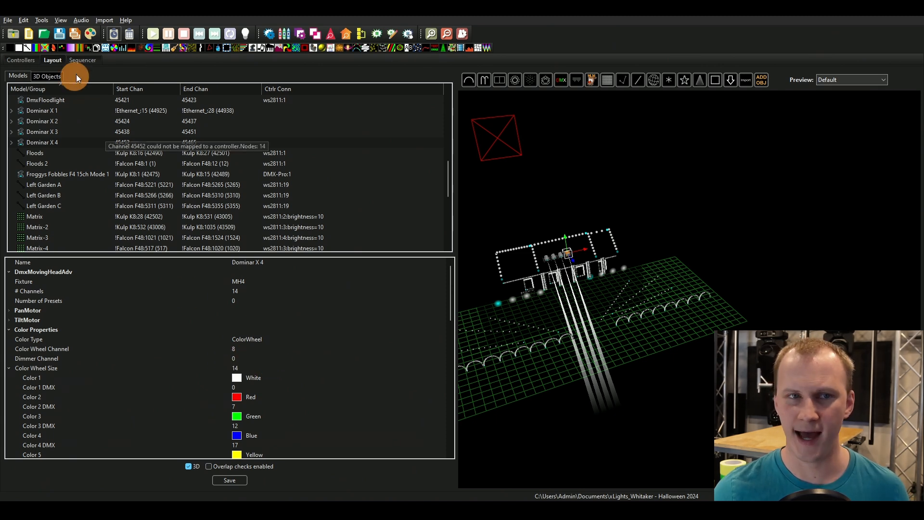
- Back in the sequencer, view the colour-wheel options and try a pink slot
{"action": "left_click", "coordinate": [82, 60]}
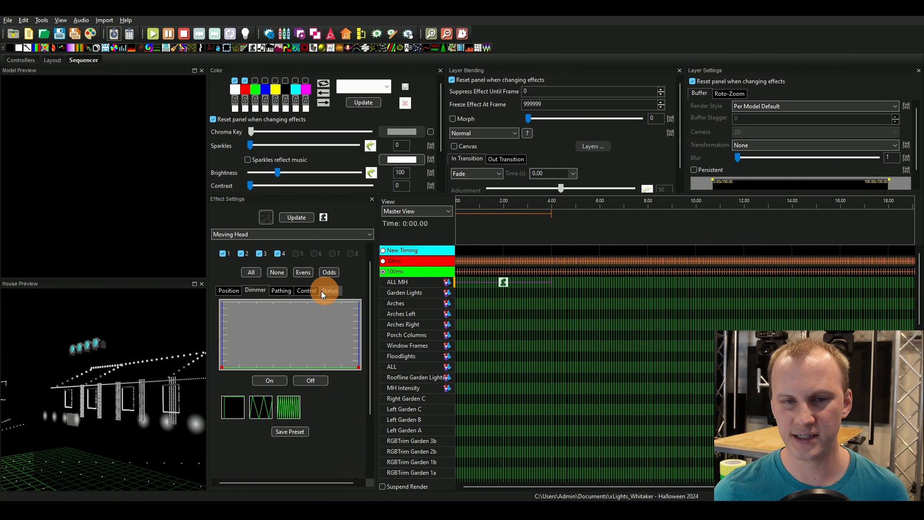
{"action": "left_click", "coordinate": [306, 290]}
{"action": "left_click", "coordinate": [242, 305]}
{"action": "left_click", "coordinate": [268, 332]}
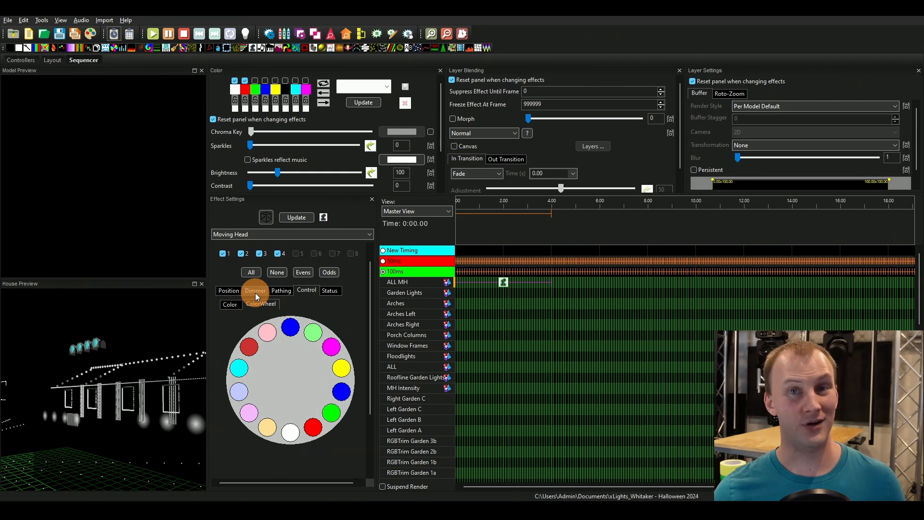
- Try a triangle-wave dimmer preset, then turn the dimmer off again
{"action": "left_click", "coordinate": [255, 292]}
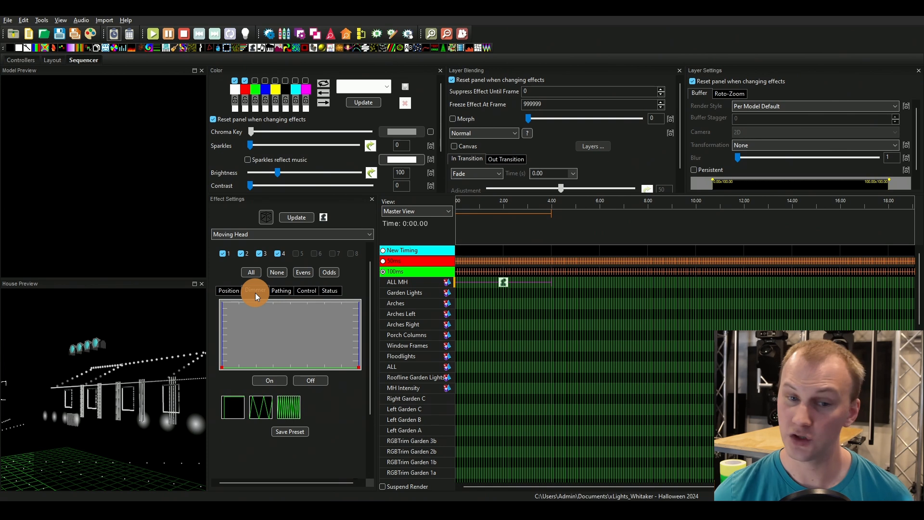
{"action": "left_click", "coordinate": [258, 409]}
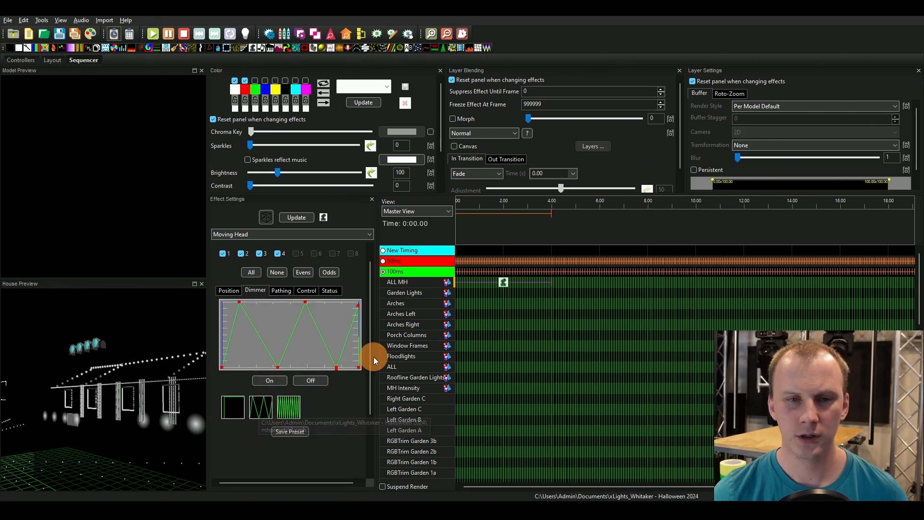
{"action": "left_click", "coordinate": [310, 381]}
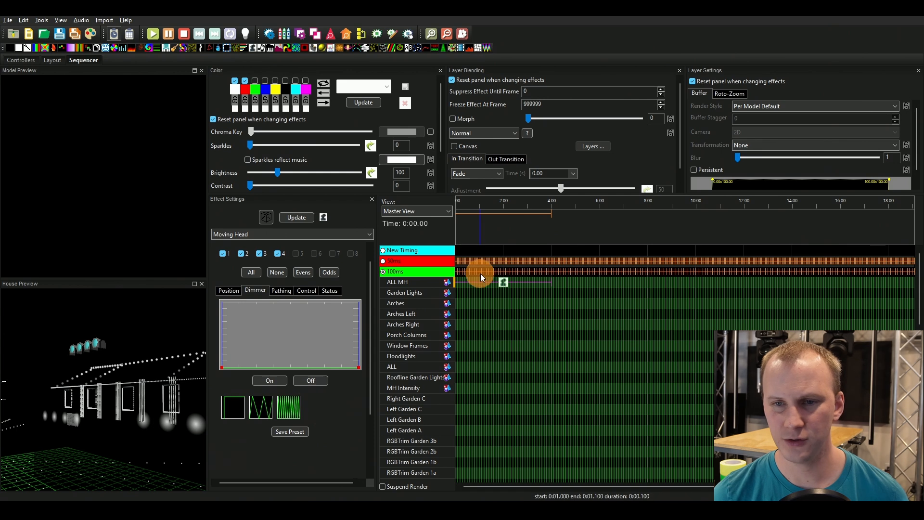
- Select the MH Intensity row and choose the On effect for placement
{"action": "left_click", "coordinate": [503, 283]}
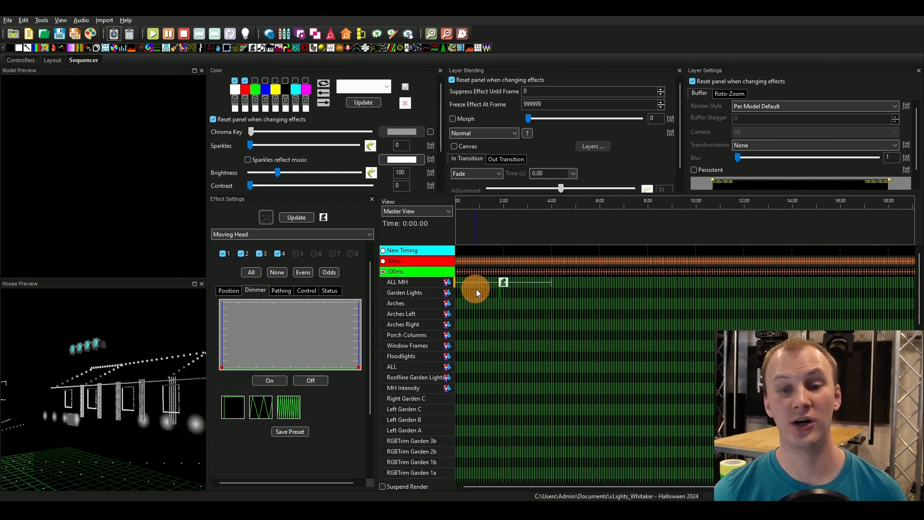
{"action": "left_click", "coordinate": [404, 388]}
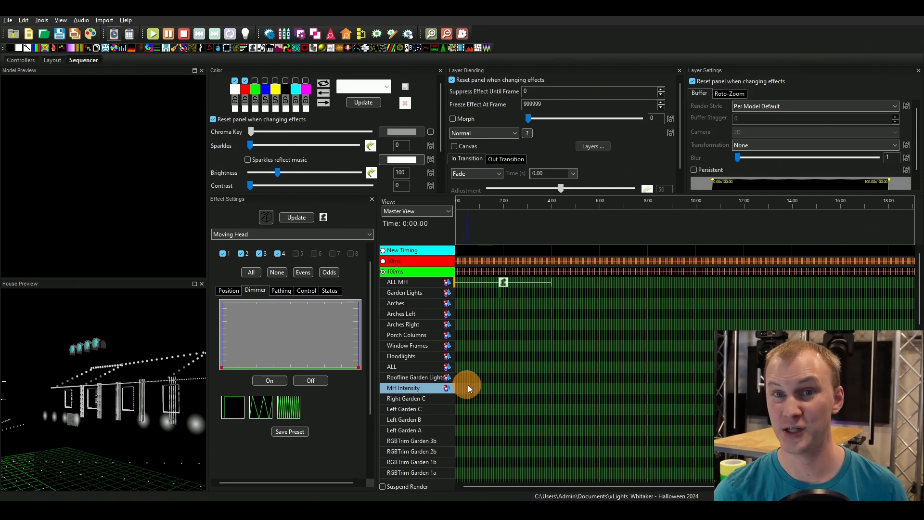
{"action": "left_click", "coordinate": [21, 50]}
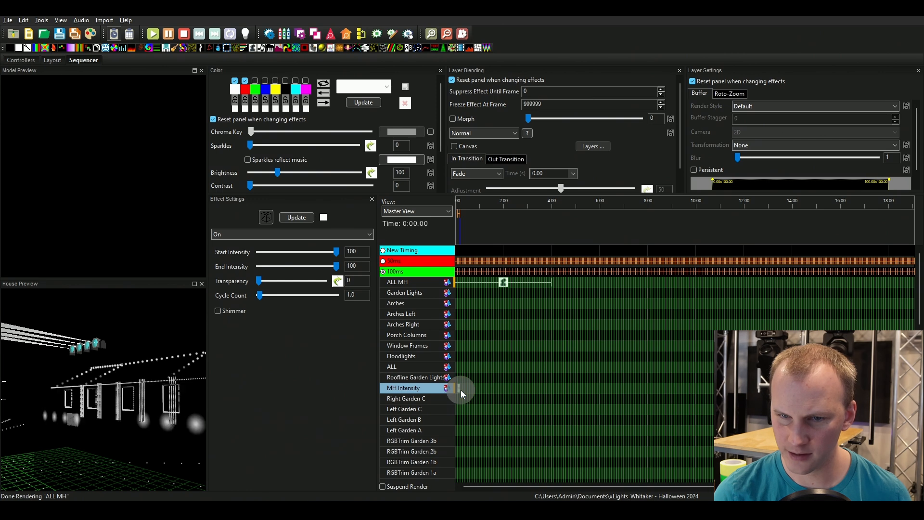
- Place a full-intensity On effect on MH Intensity from about 0.1 to 3.8 s with a 1 s fade
{"action": "left_click_drag", "start_coordinate": [461, 390], "coordinate": [546, 392]}
{"action": "left_click", "coordinate": [505, 389]}
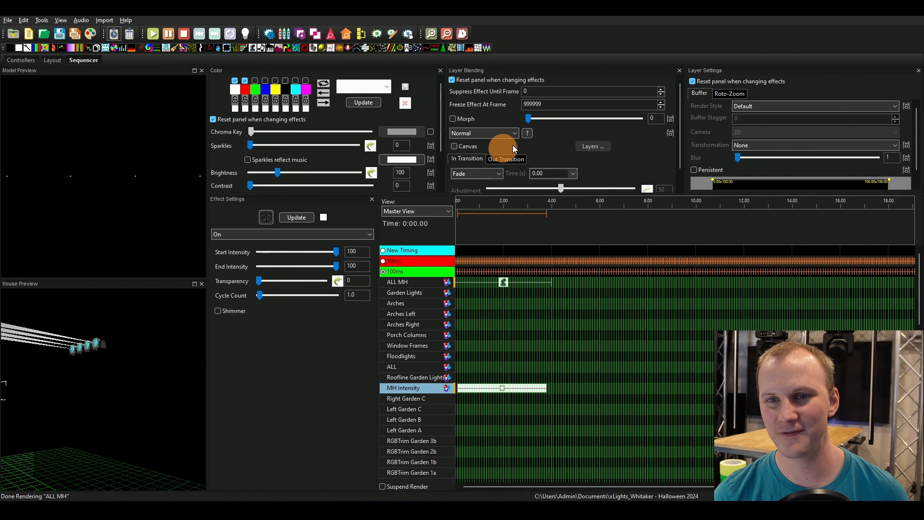
{"action": "scroll", "coordinate": [547, 174], "scroll_direction": "down", "scroll_amount": 1}
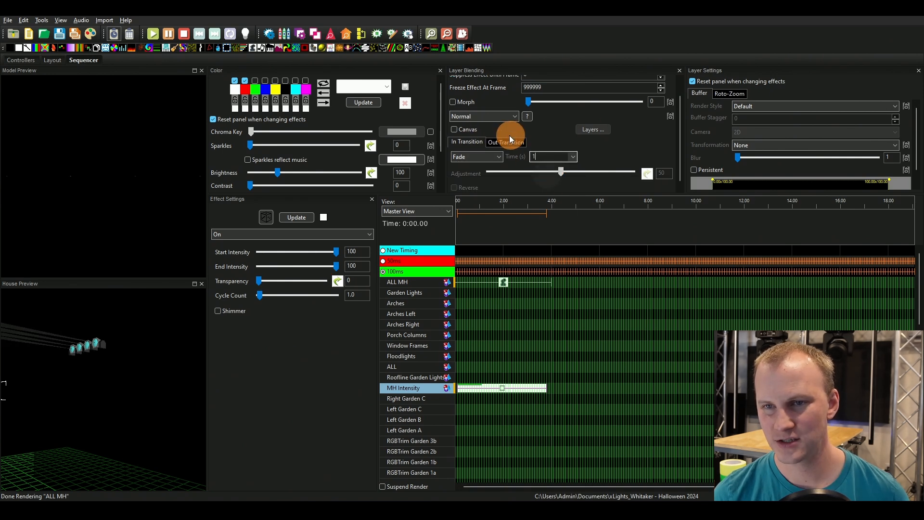
{"action": "left_click", "coordinate": [545, 157]}
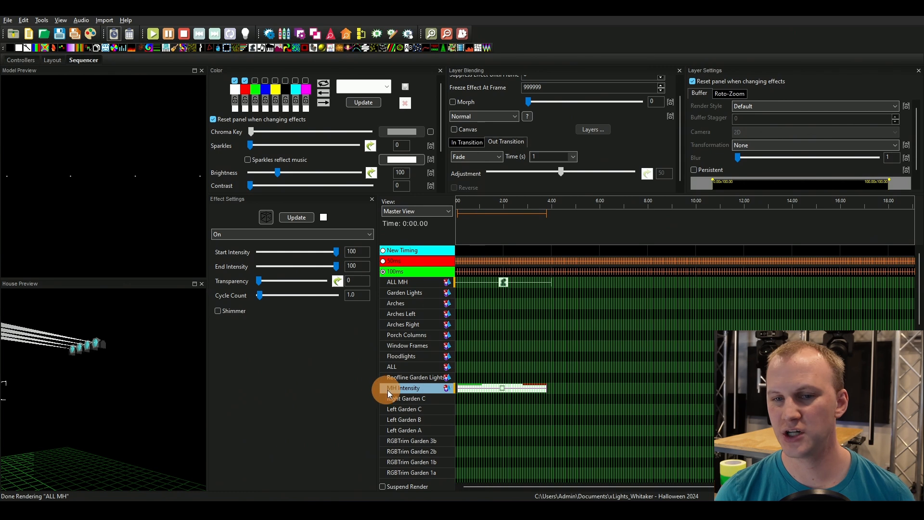
- Reselect the ALL MH Moving Head effect for further editing
{"action": "left_click", "coordinate": [519, 388]}
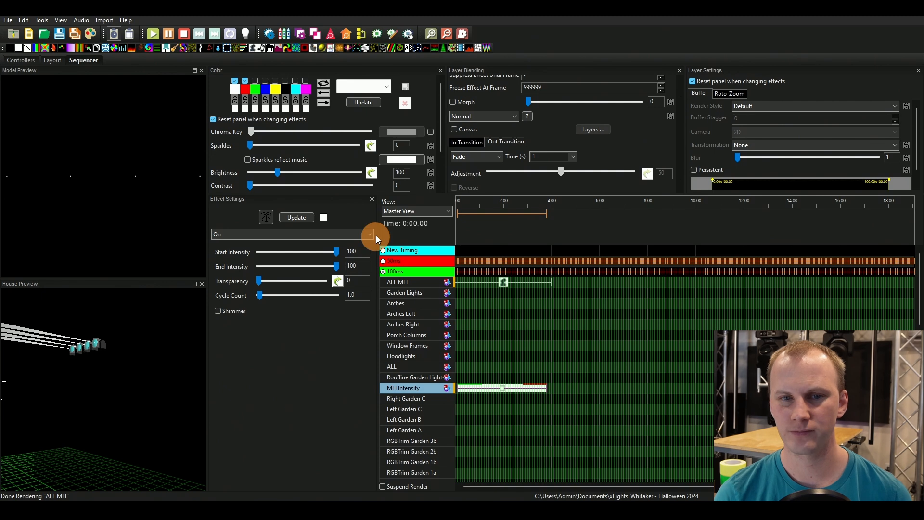
{"action": "left_click", "coordinate": [503, 281]}
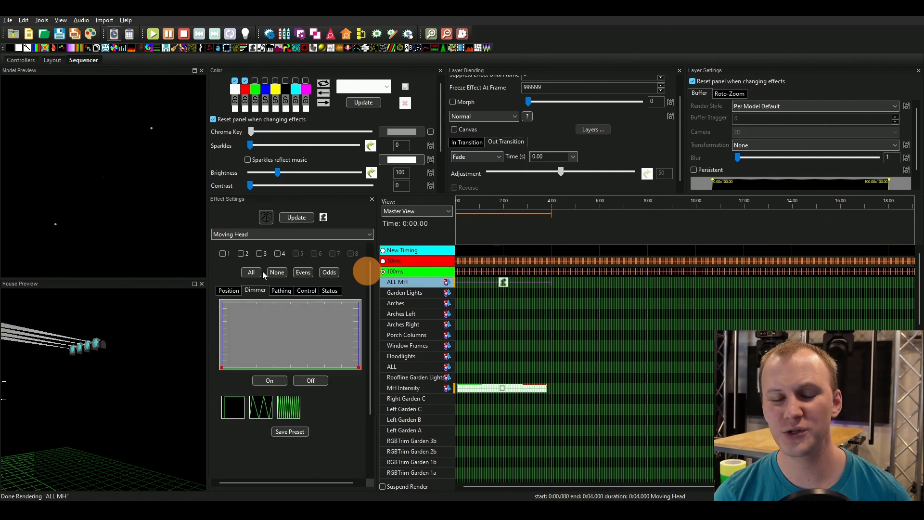
- Select all four heads on the effect after briefly trying the odd-numbered ones
{"action": "left_click", "coordinate": [246, 271]}
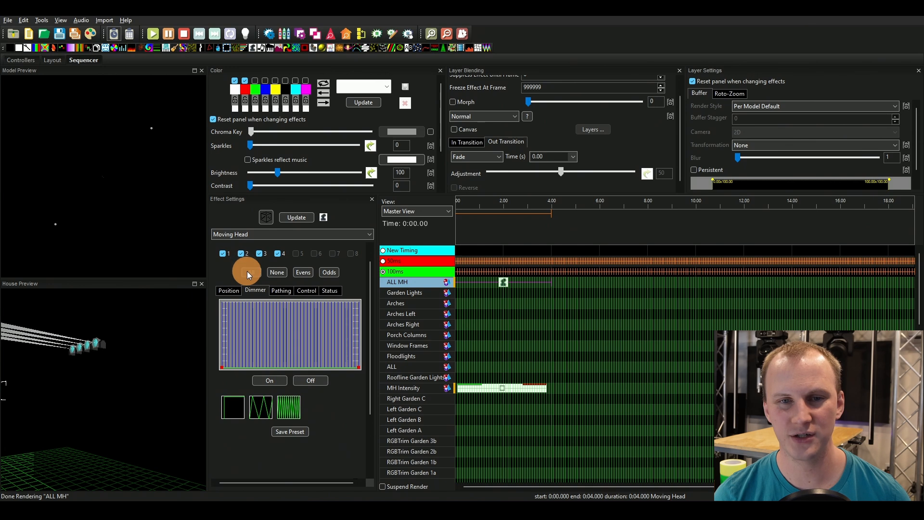
{"action": "left_click", "coordinate": [312, 272]}
{"action": "left_click", "coordinate": [252, 273]}
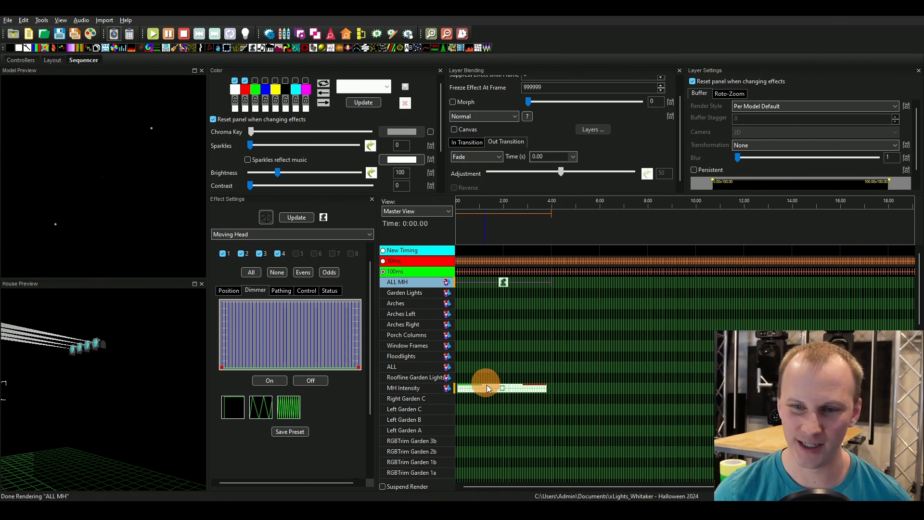
- Reselect the ALL MH effect and show its empty Pathing grid
{"action": "left_click", "coordinate": [504, 392]}
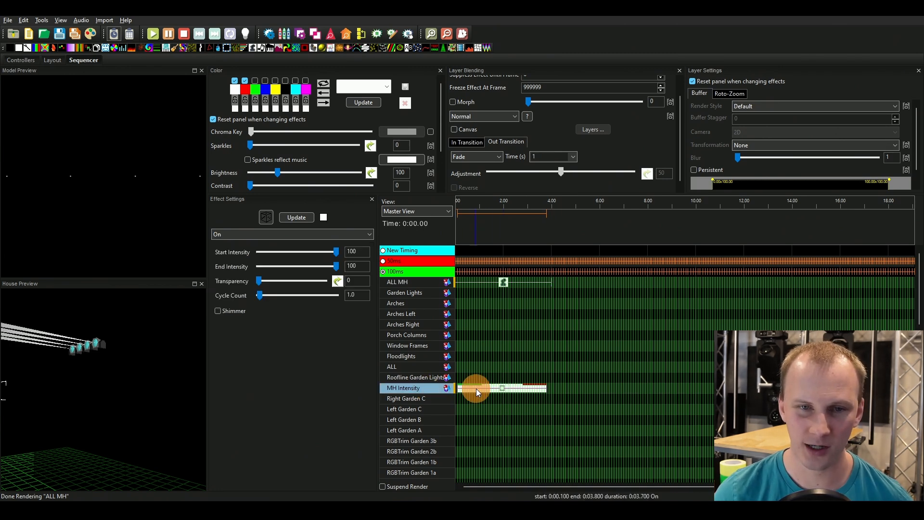
{"action": "left_click", "coordinate": [504, 283]}
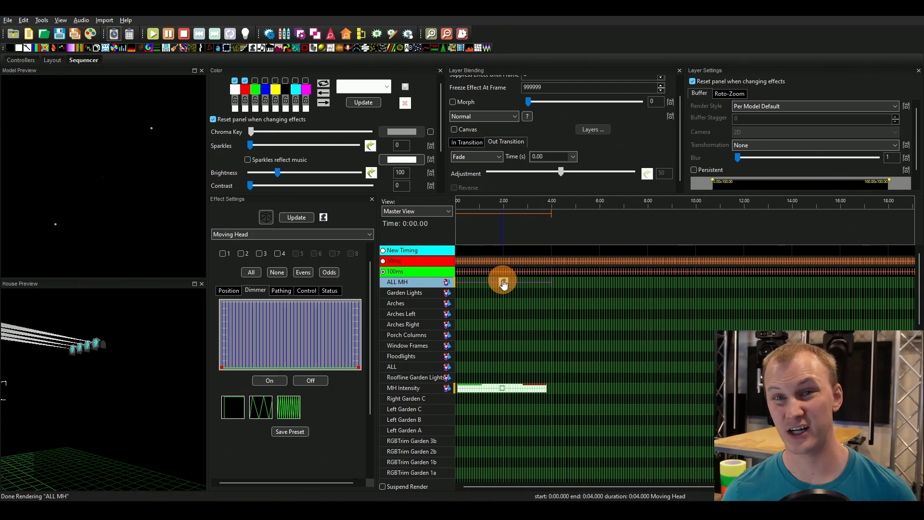
{"action": "left_click", "coordinate": [280, 290]}
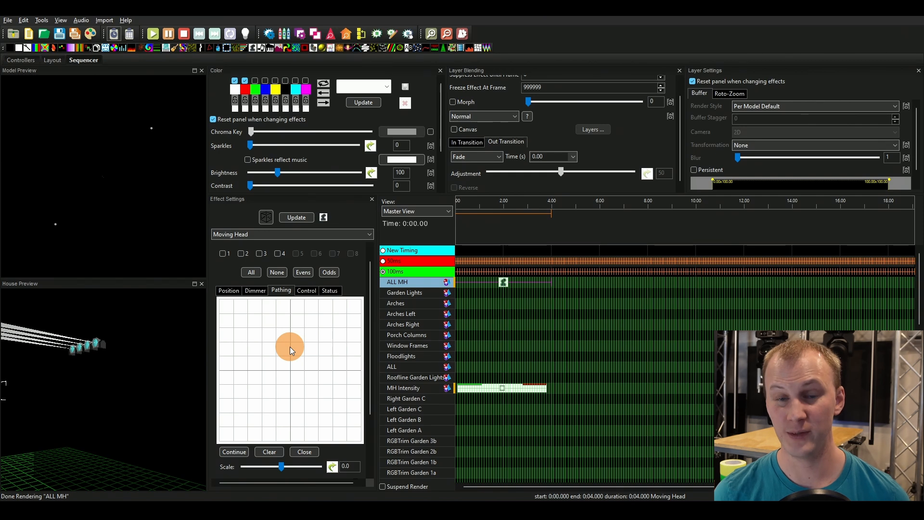
- Aim all four heads at pan 0°, tilt 45° on the Position tab and return to the path grid
{"action": "left_click", "coordinate": [228, 290]}
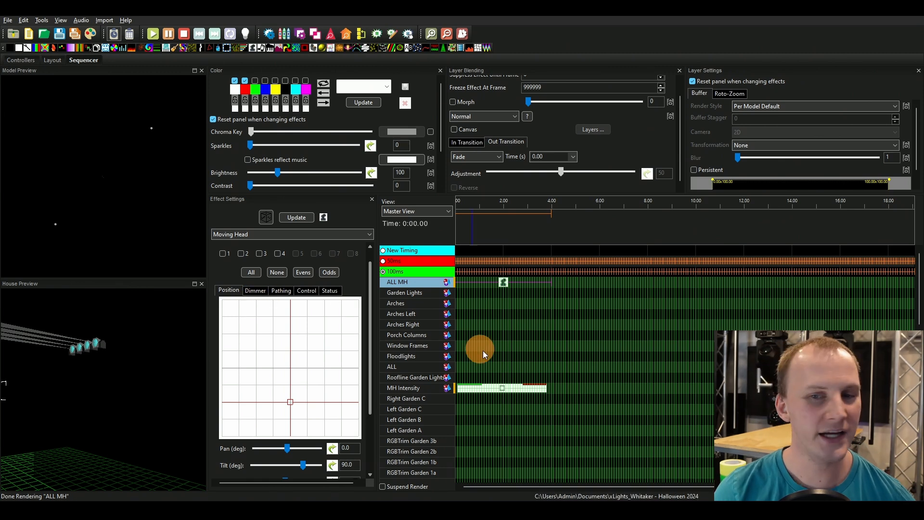
{"action": "left_click", "coordinate": [507, 368]}
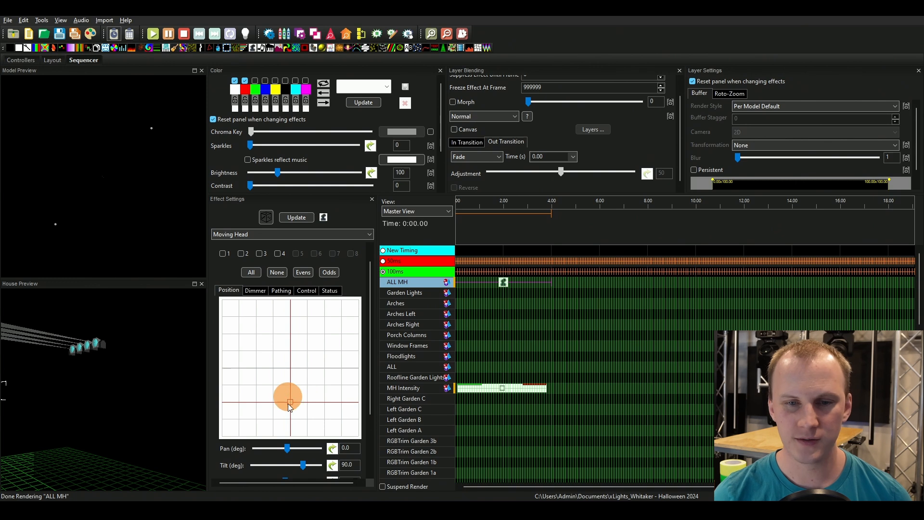
{"action": "left_click_drag", "start_coordinate": [289, 399], "coordinate": [290, 412]}
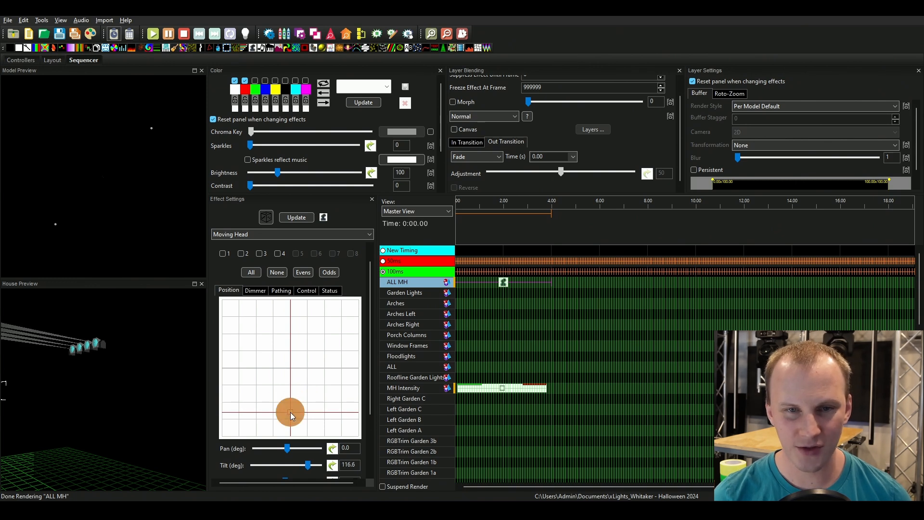
{"action": "left_click", "coordinate": [250, 273]}
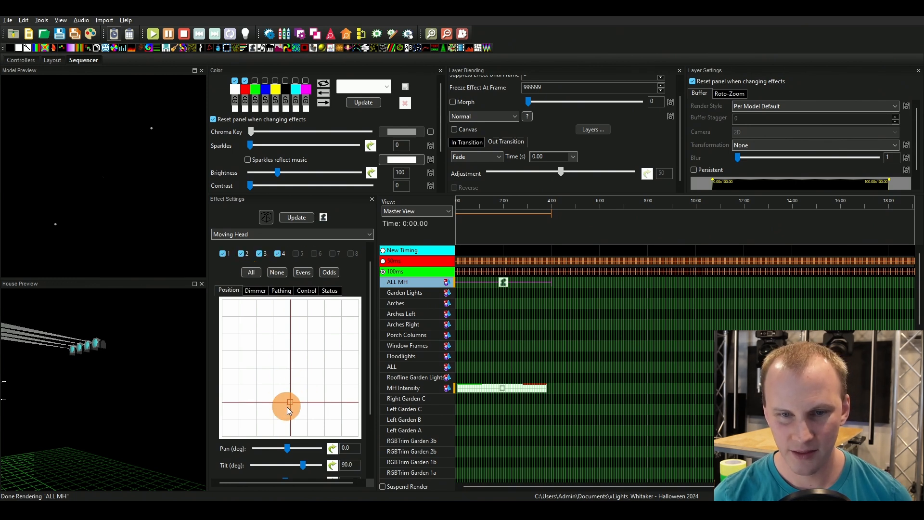
{"action": "left_click_drag", "start_coordinate": [290, 412], "coordinate": [288, 385]}
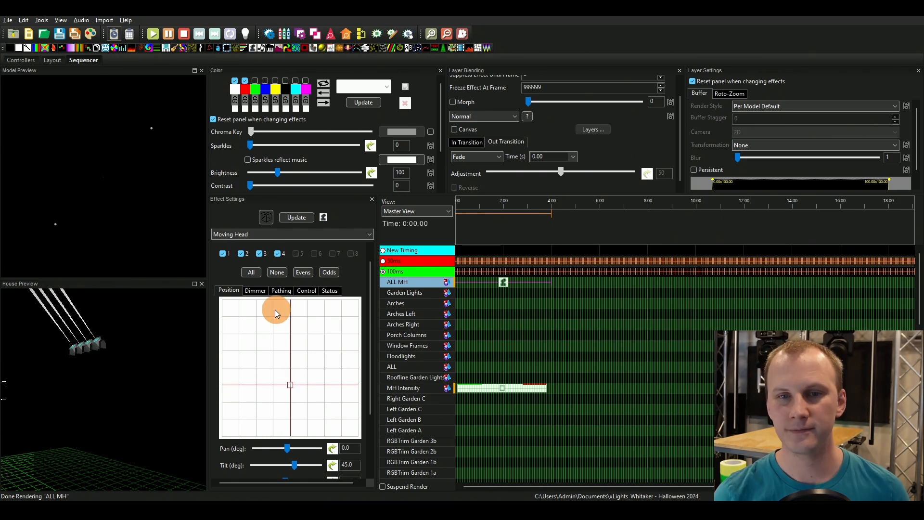
{"action": "left_click", "coordinate": [281, 290]}
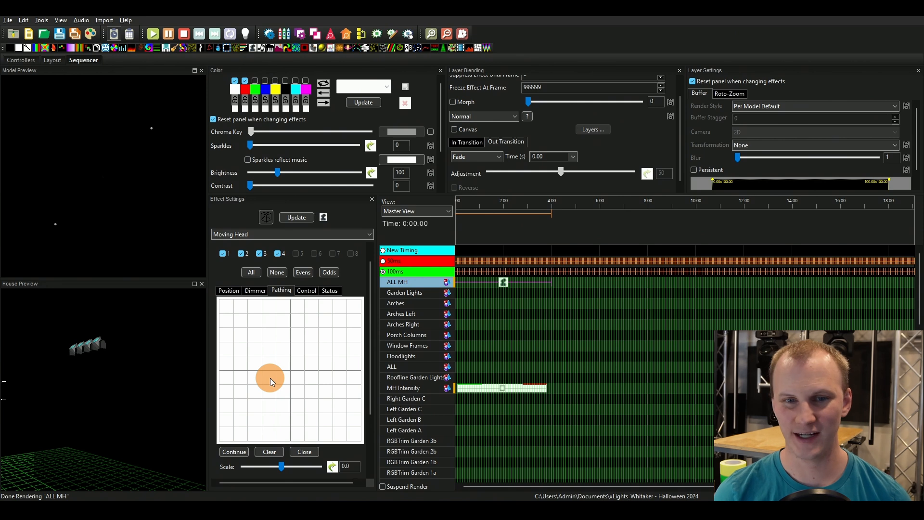
- Draw a closed three-point loop path on the Pathing grid
{"action": "left_click_drag", "start_coordinate": [262, 385], "coordinate": [262, 341]}
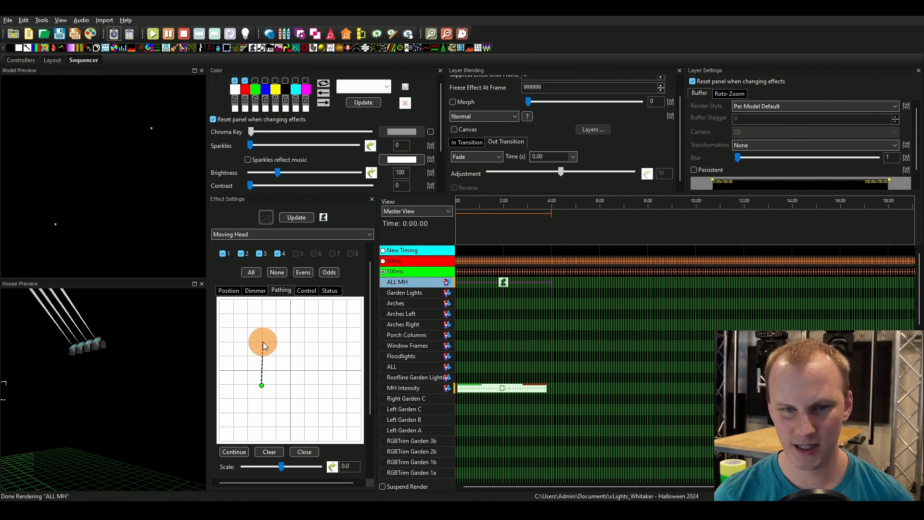
{"action": "left_click", "coordinate": [306, 342]}
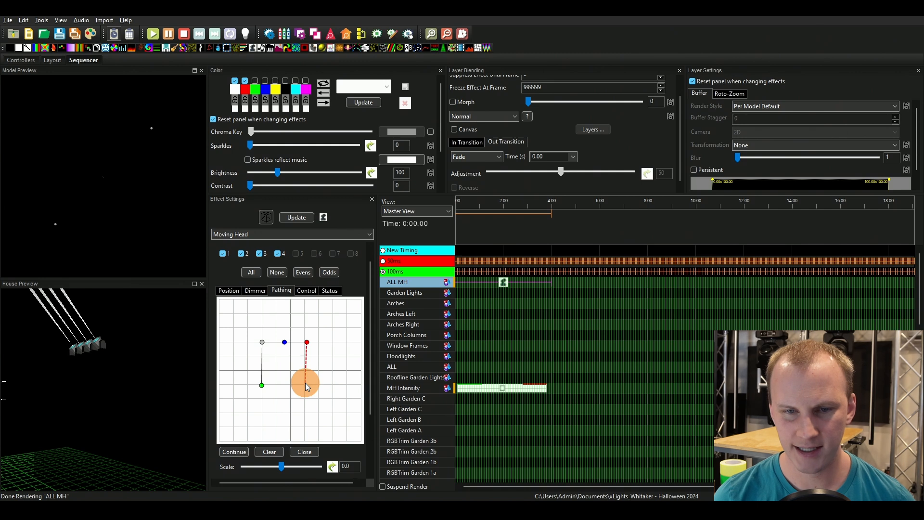
{"action": "left_click", "coordinate": [261, 385]}
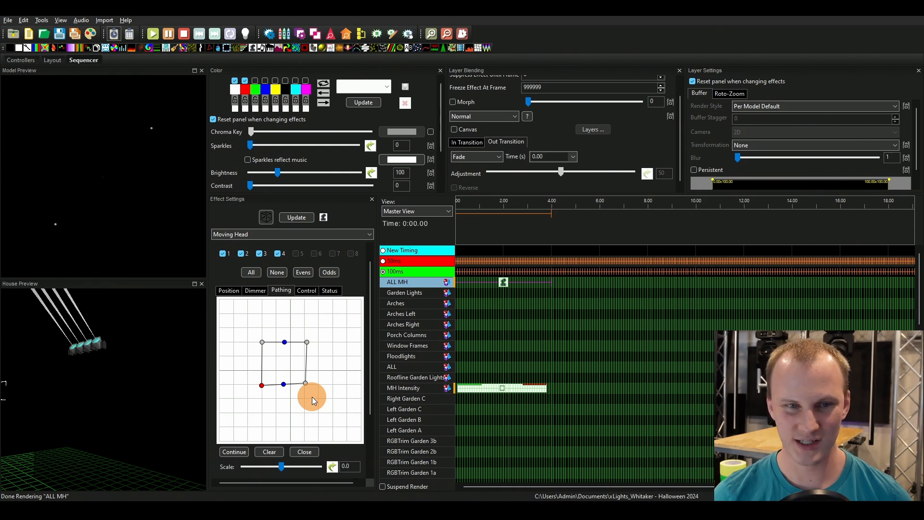
- Curve the loop's edges outward into an oval movement path for the heads
{"action": "left_click_drag", "start_coordinate": [284, 383], "coordinate": [286, 419]}
{"action": "left_click_drag", "start_coordinate": [284, 342], "coordinate": [286, 303]}
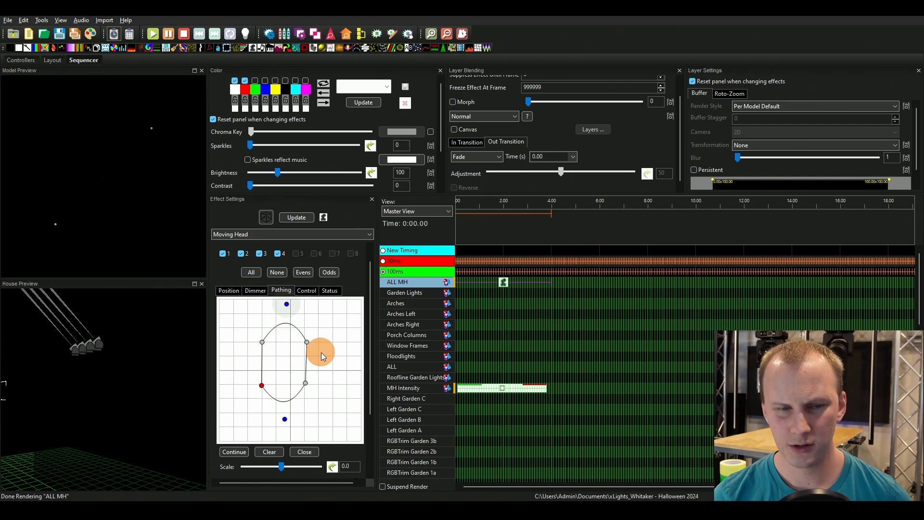
{"action": "left_click_drag", "start_coordinate": [306, 342], "coordinate": [305, 369]}
{"action": "left_click_drag", "start_coordinate": [261, 342], "coordinate": [265, 364]}
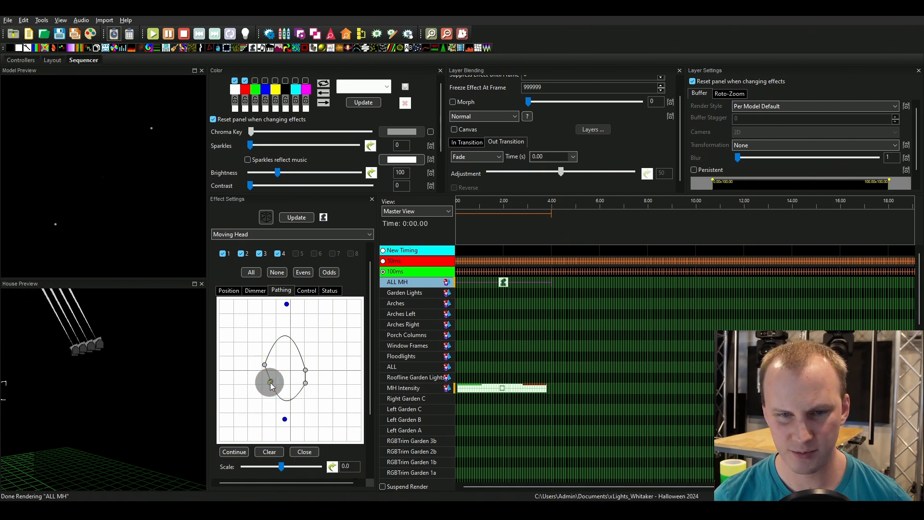
{"action": "left_click_drag", "start_coordinate": [265, 364], "coordinate": [306, 361]}
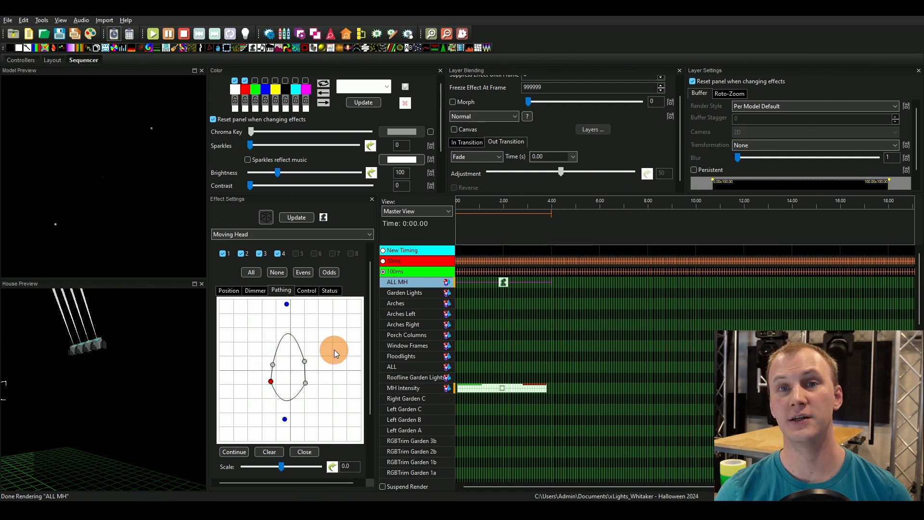
{"action": "left_click", "coordinate": [232, 290]}
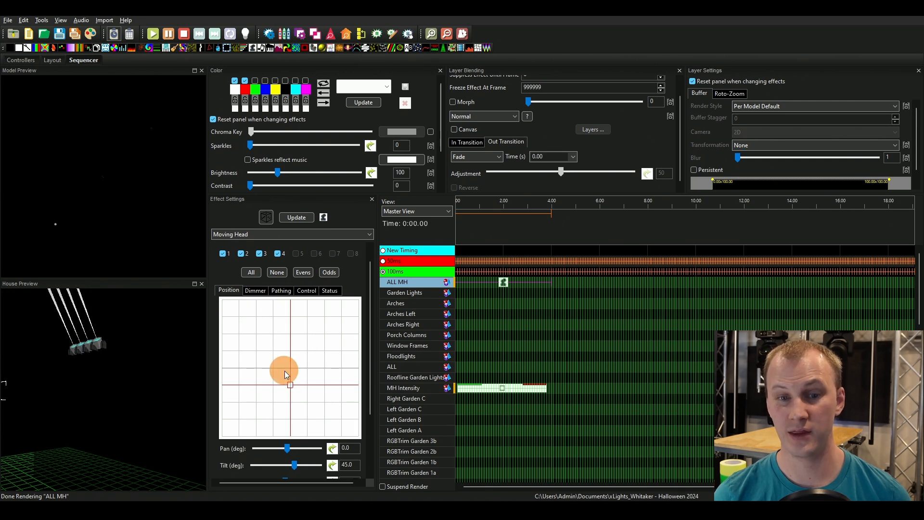
- Try a steeper tilt, reset it to centre (45), then give the oval path a Time Offset of 27.4
{"action": "left_click_drag", "start_coordinate": [291, 383], "coordinate": [290, 411]}
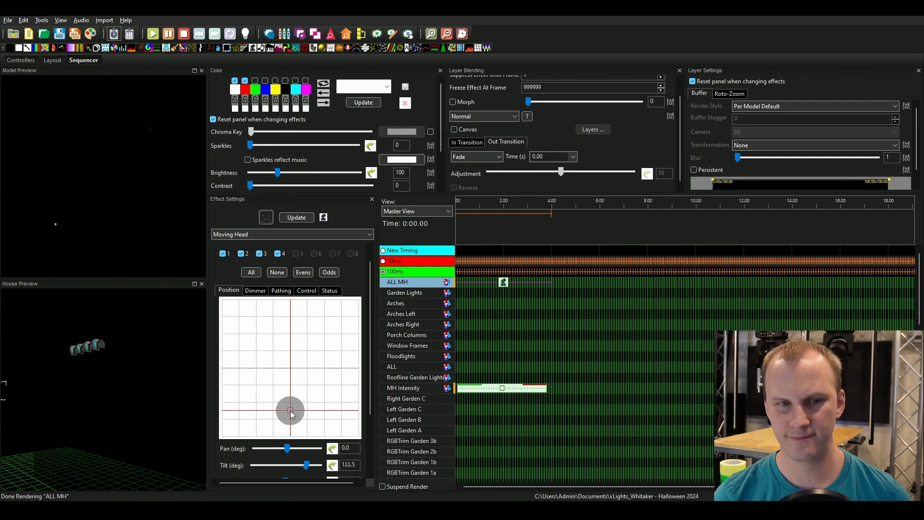
{"action": "left_click", "coordinate": [290, 385]}
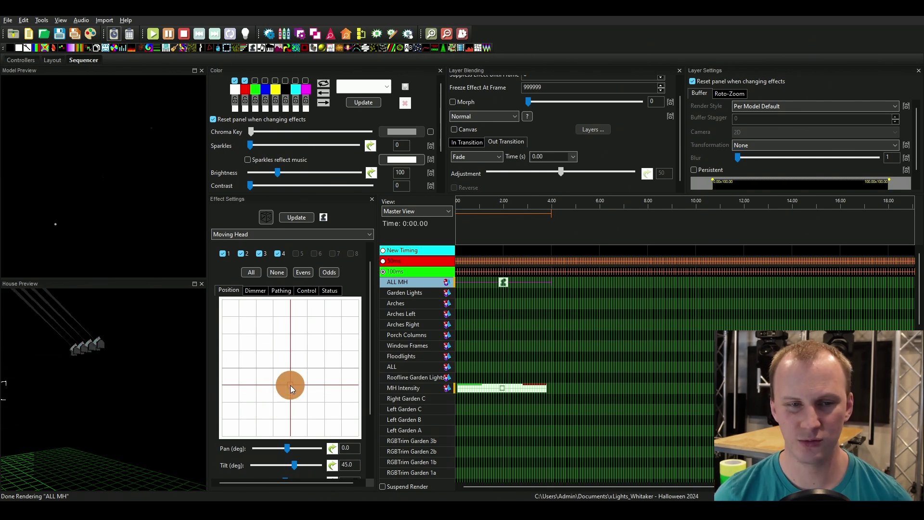
{"action": "left_click", "coordinate": [283, 290]}
{"action": "scroll", "coordinate": [368, 350], "scroll_direction": "down", "scroll_amount": 3}
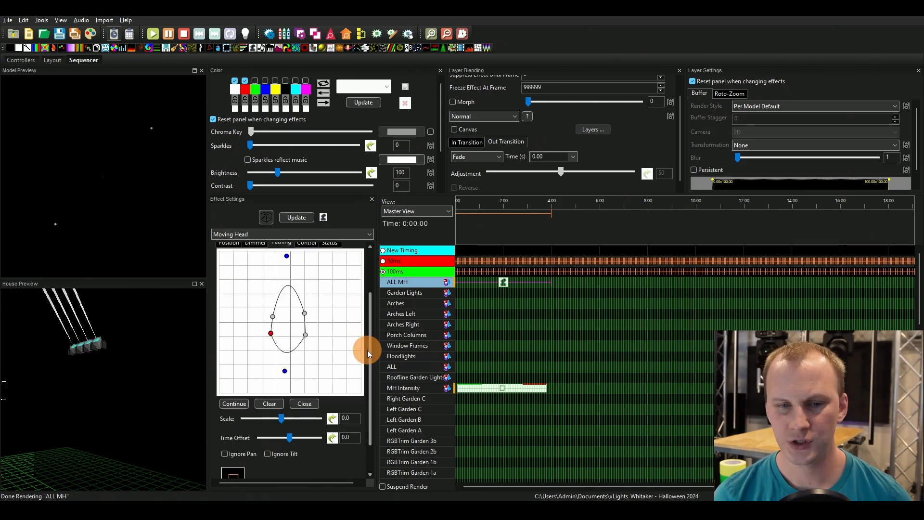
{"action": "left_click_drag", "start_coordinate": [290, 399], "coordinate": [299, 400]}
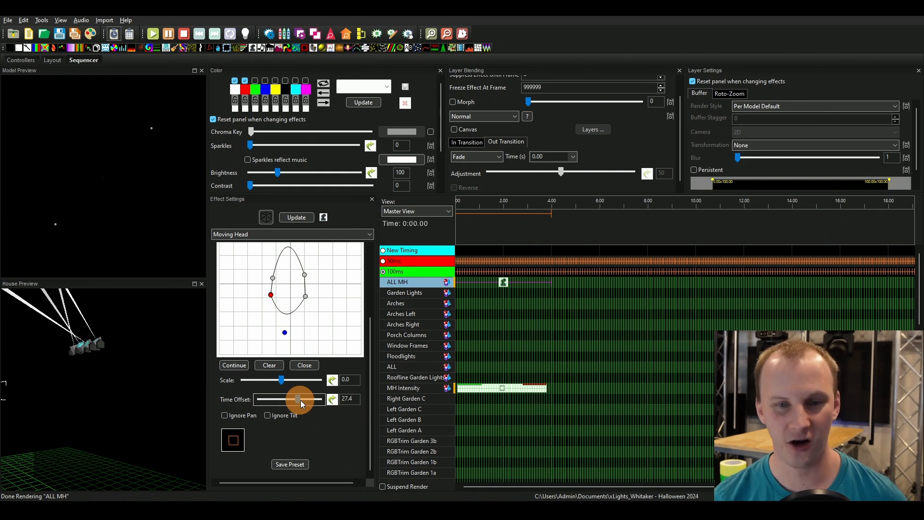
- Try blue, yellow, red and green beam colours on the free picker and a blue wheel slot
{"action": "left_click", "coordinate": [304, 364]}
{"action": "left_click", "coordinate": [309, 290]}
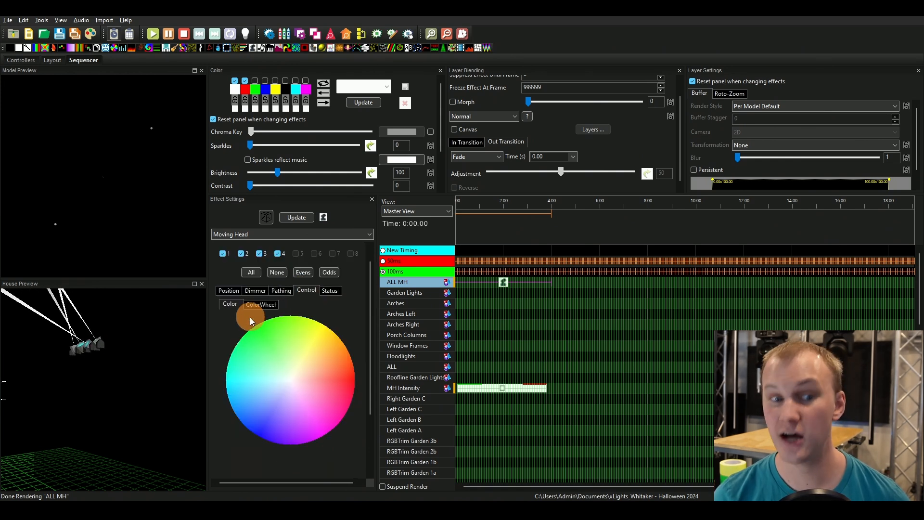
{"action": "left_click", "coordinate": [264, 430]}
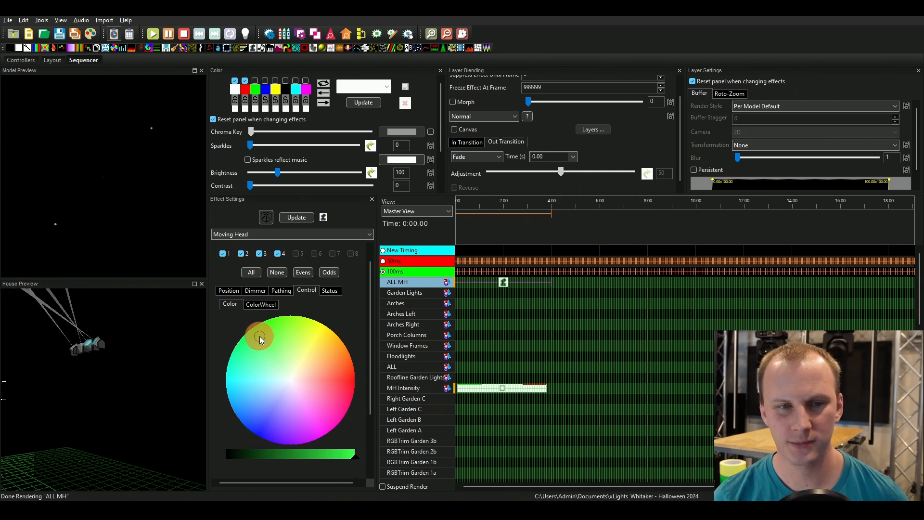
{"action": "left_click", "coordinate": [314, 322]}
{"action": "left_click_drag", "start_coordinate": [321, 316], "coordinate": [352, 388]}
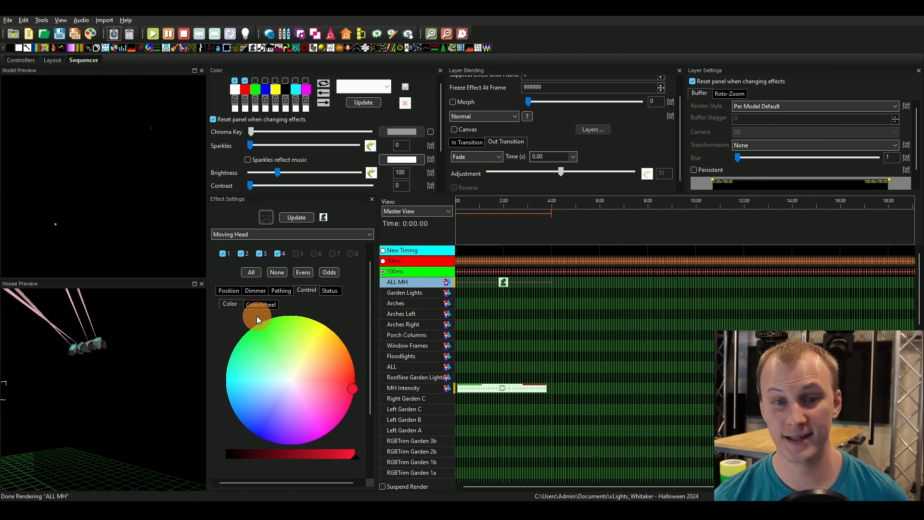
{"action": "left_click", "coordinate": [260, 304]}
{"action": "left_click", "coordinate": [291, 329]}
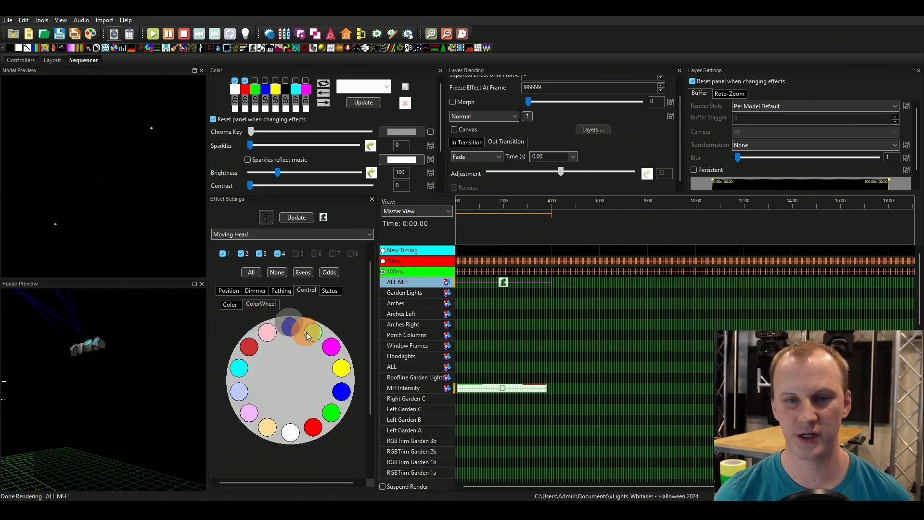
{"action": "left_click", "coordinate": [230, 304]}
{"action": "left_click", "coordinate": [252, 325]}
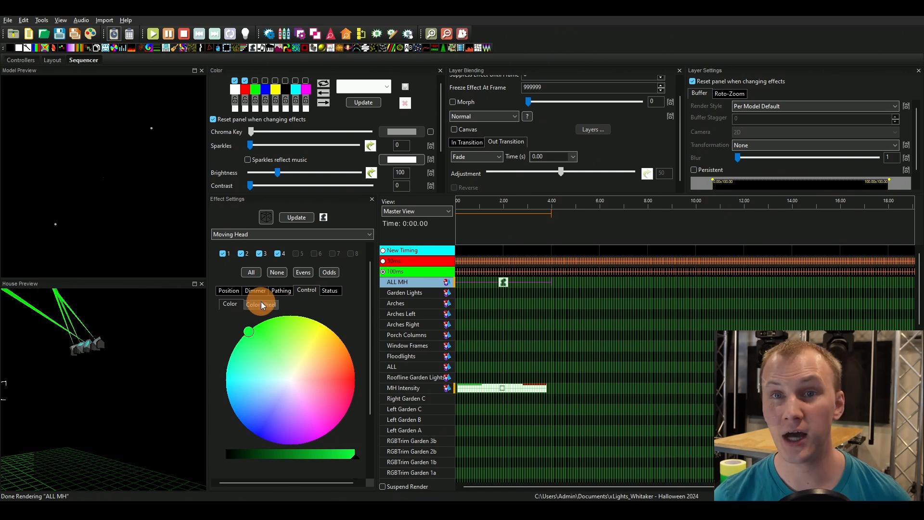
- Try pink and red wheel slots, then red, yellow-green, pale, pink and green free colours
{"action": "left_click", "coordinate": [261, 304]}
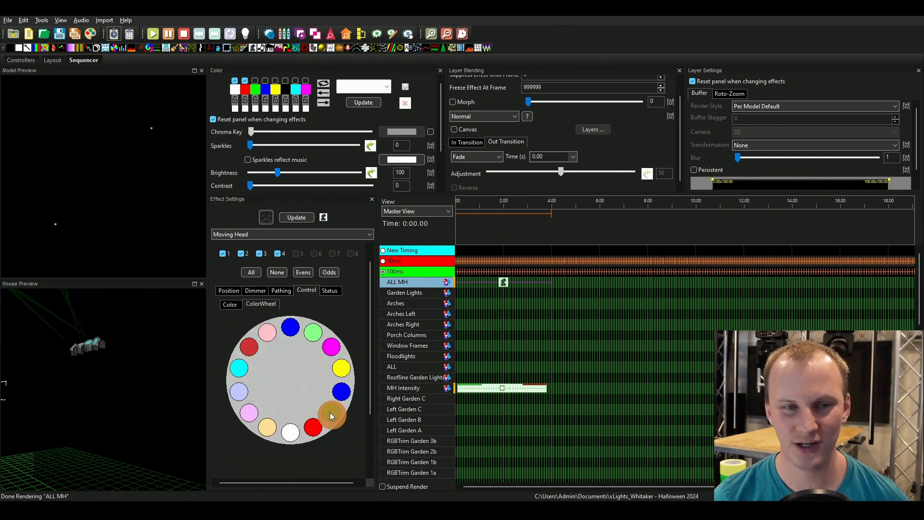
{"action": "left_click", "coordinate": [250, 416]}
{"action": "left_click", "coordinate": [236, 350]}
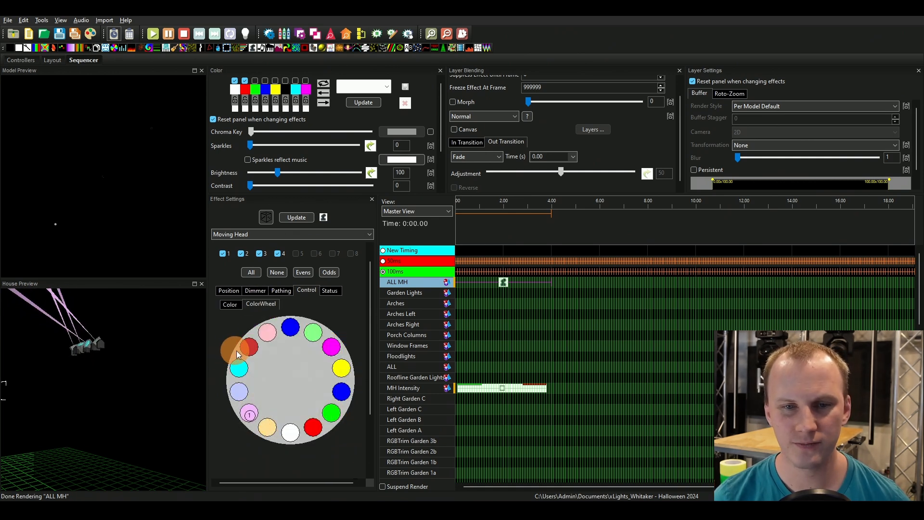
{"action": "left_click", "coordinate": [230, 303]}
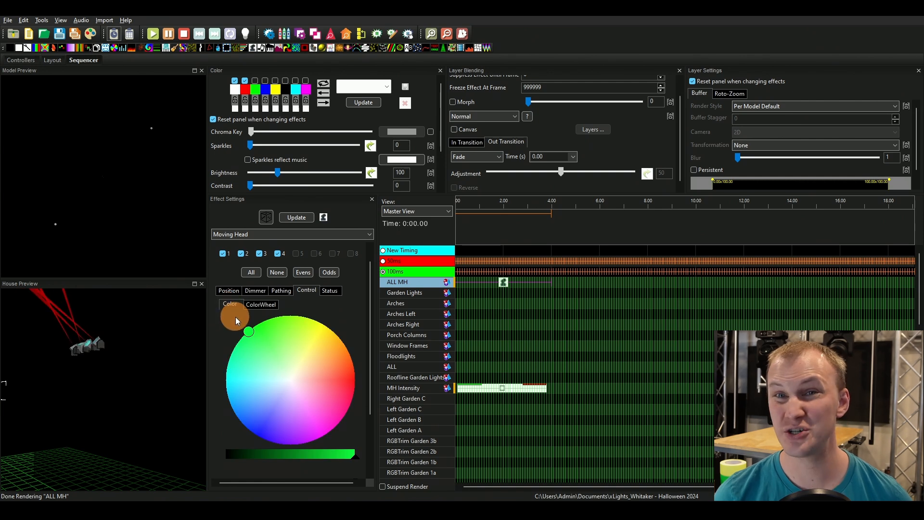
{"action": "left_click", "coordinate": [329, 380]}
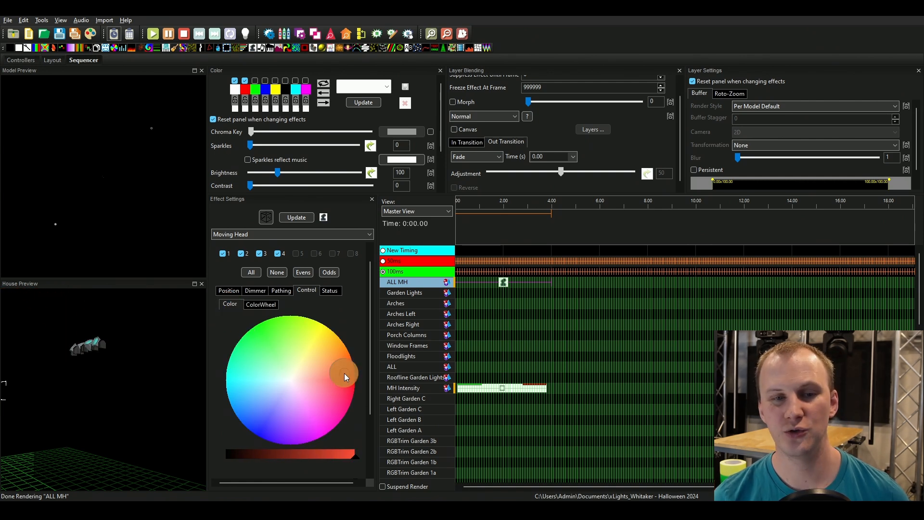
{"action": "left_click_drag", "start_coordinate": [345, 372], "coordinate": [296, 338]}
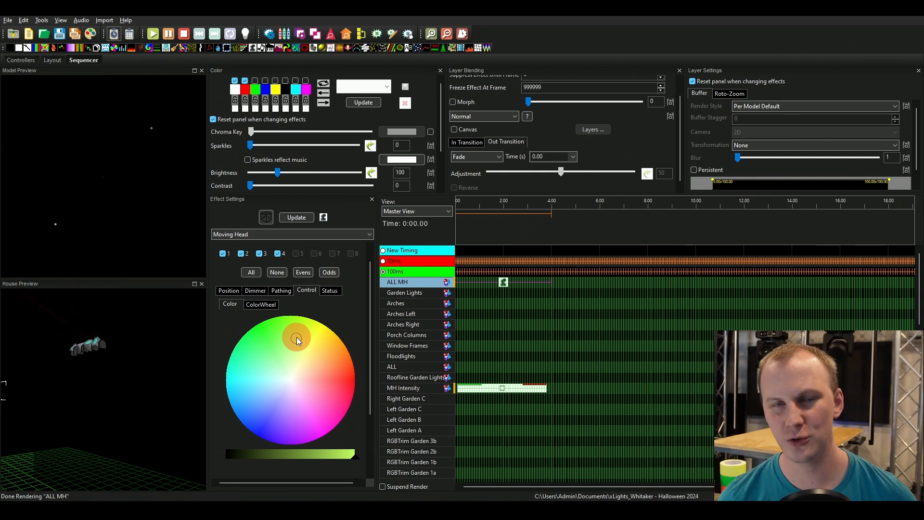
{"action": "left_click", "coordinate": [312, 367]}
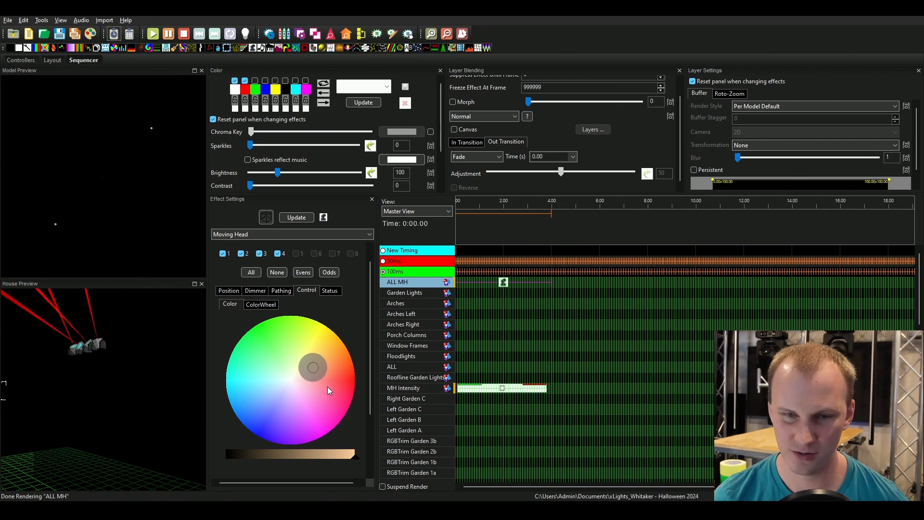
{"action": "left_click", "coordinate": [336, 402]}
{"action": "left_click", "coordinate": [262, 354]}
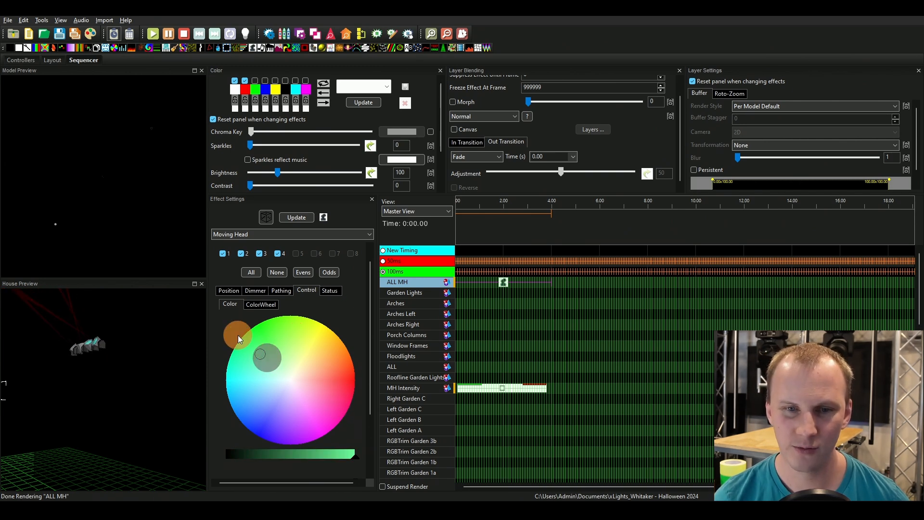
- Settle on a colour-wheel slot near orange, tinting the four heads' beams pinkish
{"action": "left_click", "coordinate": [260, 304]}
{"action": "left_click", "coordinate": [230, 304]}
{"action": "left_click", "coordinate": [264, 306]}
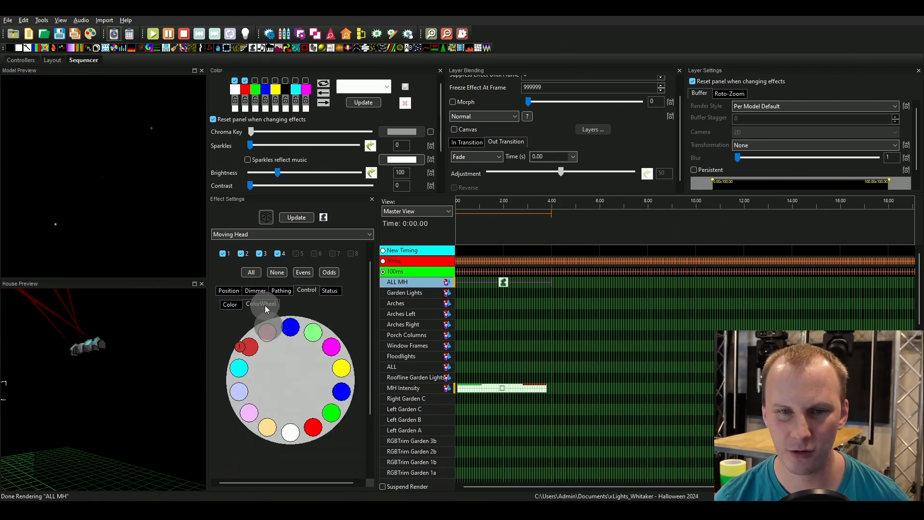
{"action": "left_click_drag", "start_coordinate": [292, 429], "coordinate": [255, 412]}
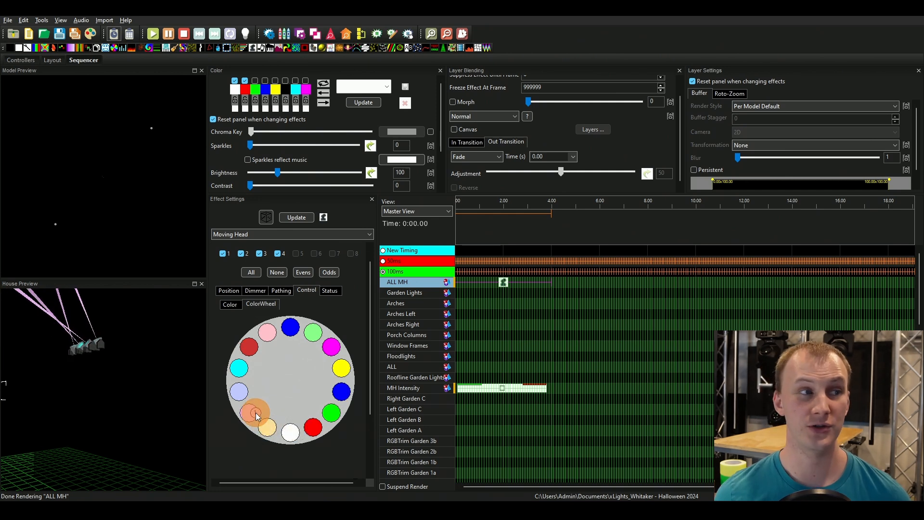
{"action": "left_click", "coordinate": [329, 291]}
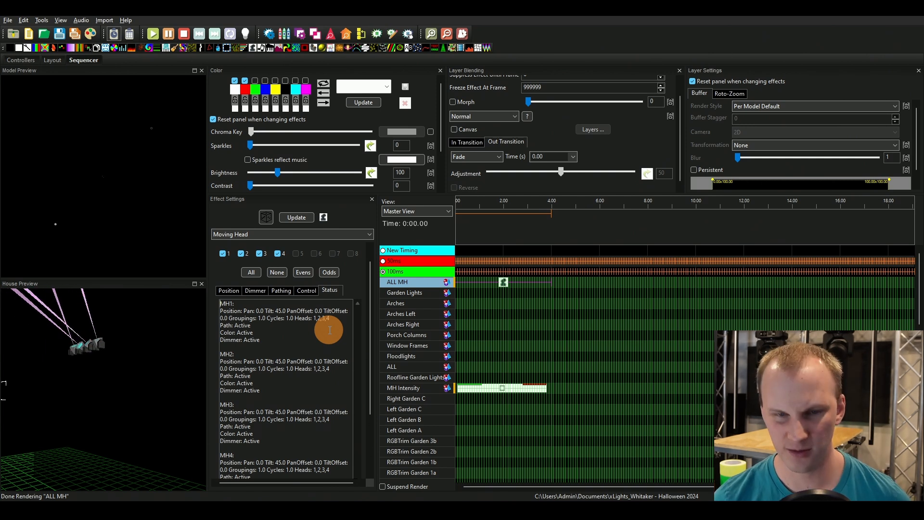
- Show the Position settings with pan 0.0, tilt 45.0 and groupings 1.0
{"action": "left_click", "coordinate": [229, 290]}
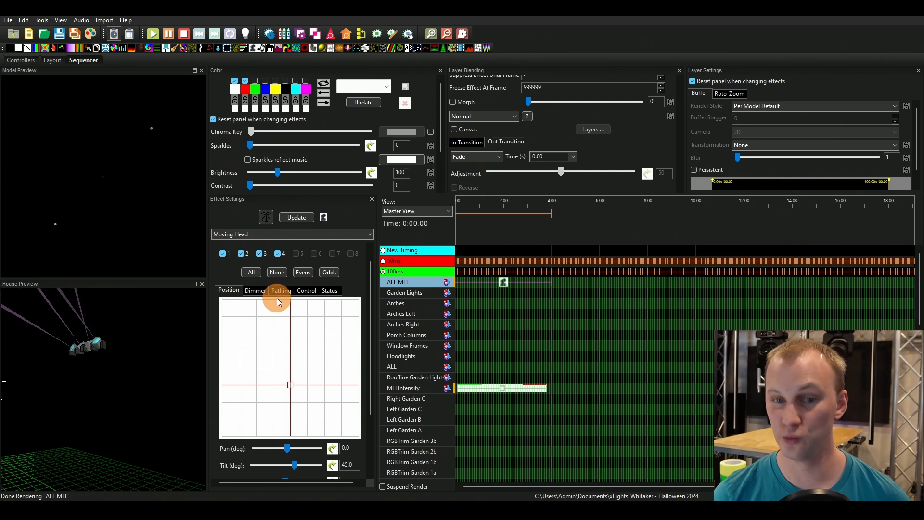
{"action": "scroll", "coordinate": [340, 275], "scroll_direction": "down", "scroll_amount": 3}
{"action": "scroll", "coordinate": [340, 274], "scroll_direction": "down", "scroll_amount": 2}
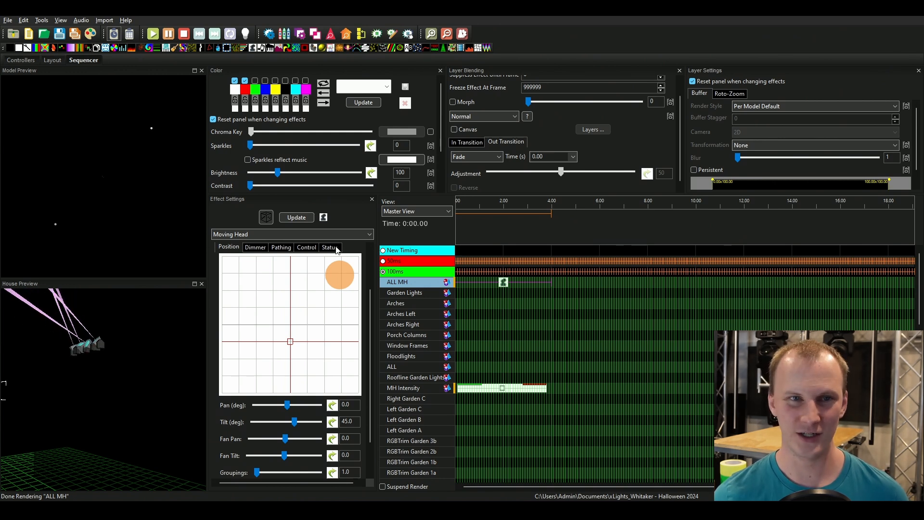
{"action": "left_click", "coordinate": [57, 60]}
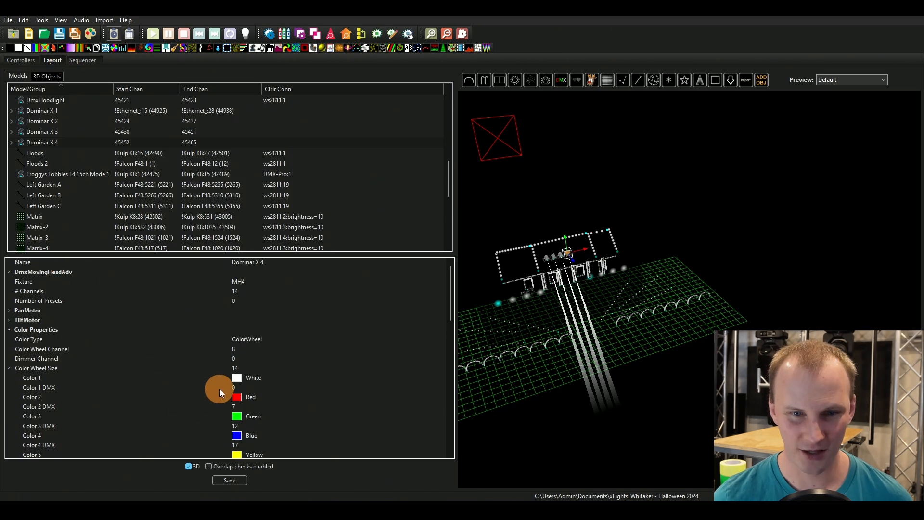
{"action": "scroll", "coordinate": [220, 389], "scroll_direction": "down", "scroll_amount": 6}
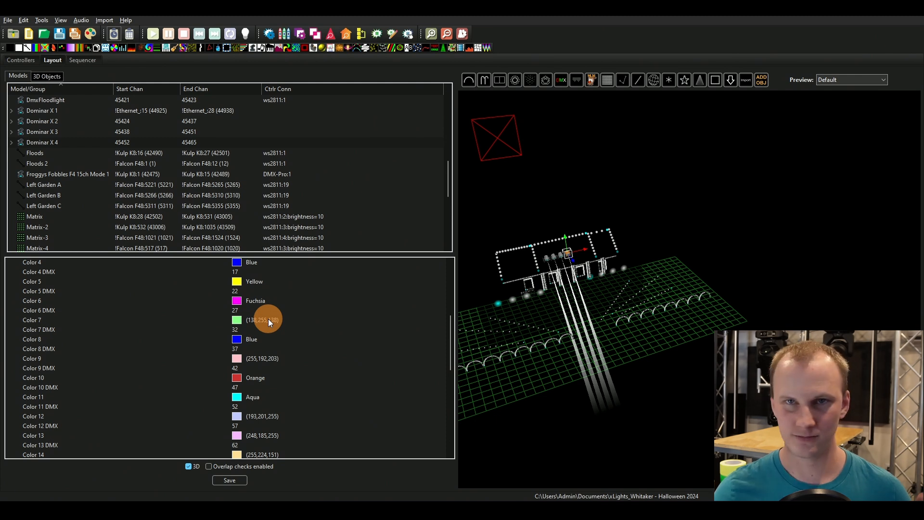
{"action": "left_click", "coordinate": [80, 60]}
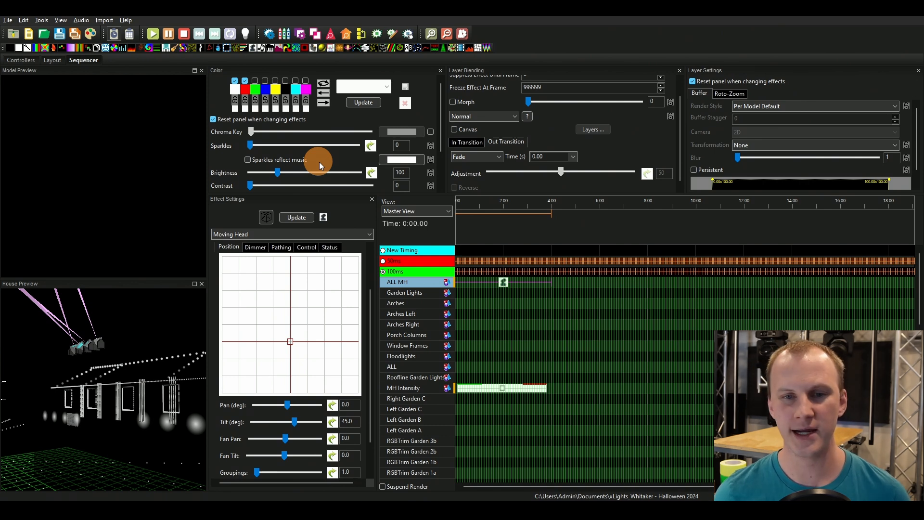
- Select all four fixtures for the Moving Head effect and pan them to about 24.1
{"action": "left_click_drag", "start_coordinate": [287, 341], "coordinate": [301, 339]}
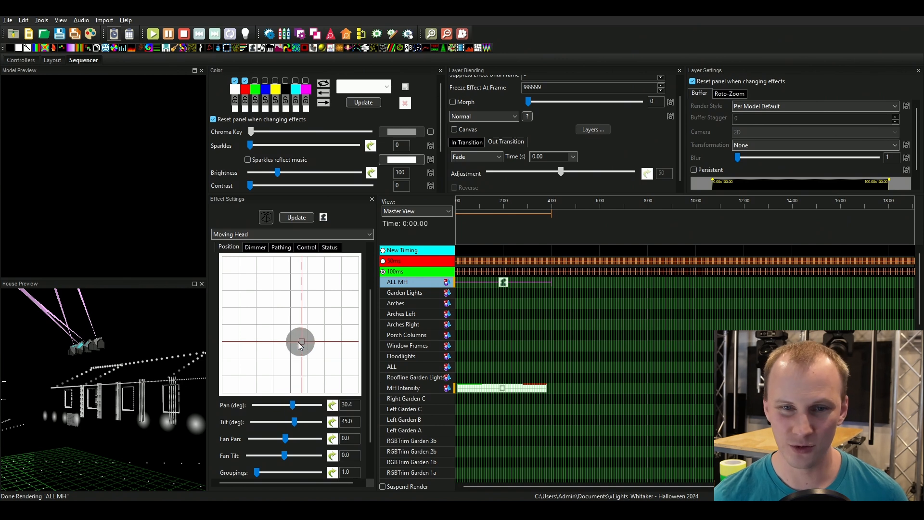
{"action": "left_click", "coordinate": [262, 257]}
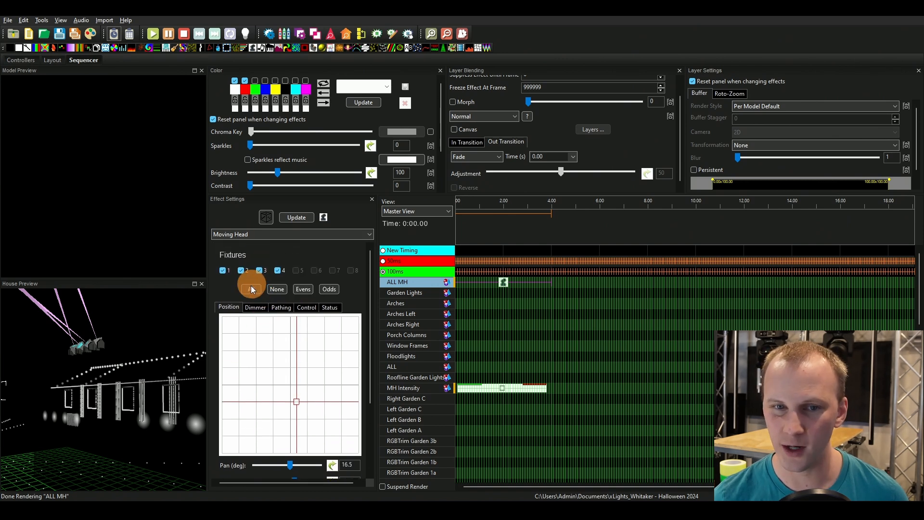
{"action": "left_click", "coordinate": [277, 290]}
{"action": "left_click", "coordinate": [502, 282]}
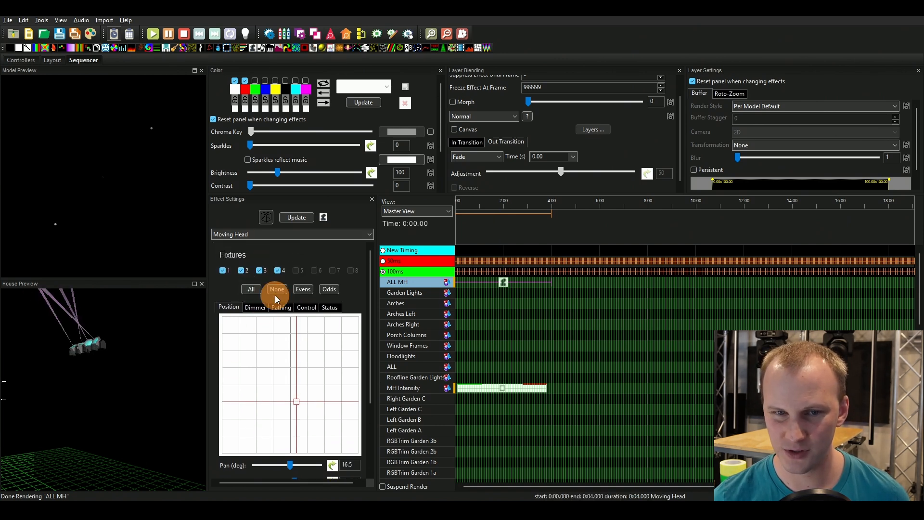
{"action": "left_click", "coordinate": [250, 289]}
{"action": "left_click_drag", "start_coordinate": [295, 401], "coordinate": [300, 398]}
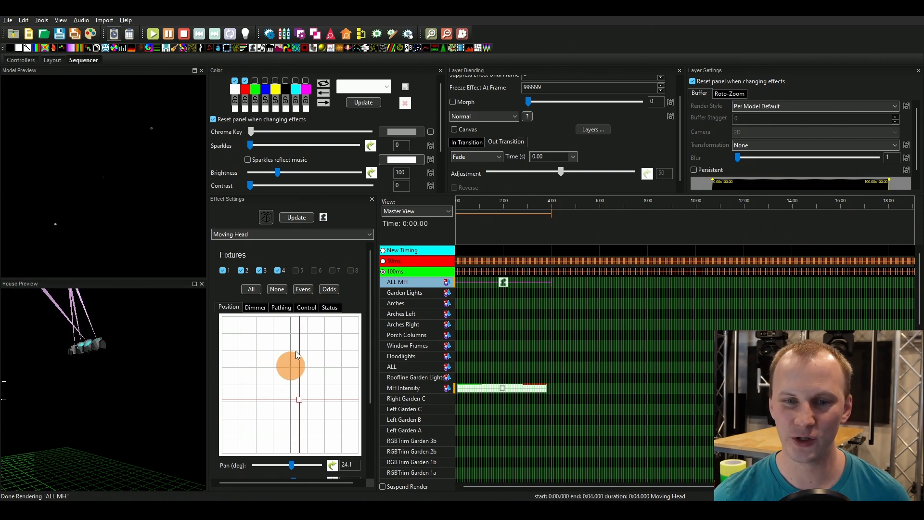